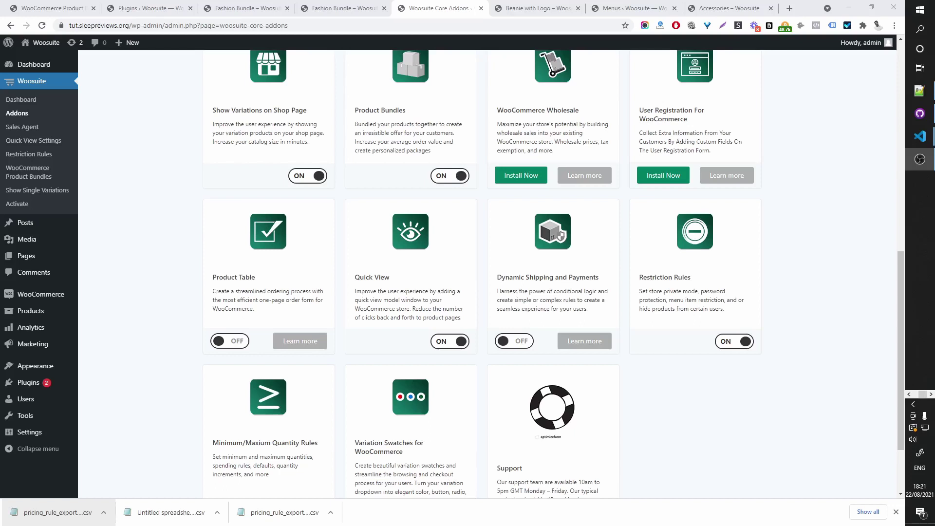
Install the WooCommerce Wholesale addon from its card and toggle it from OFF to ON
click(525, 176)
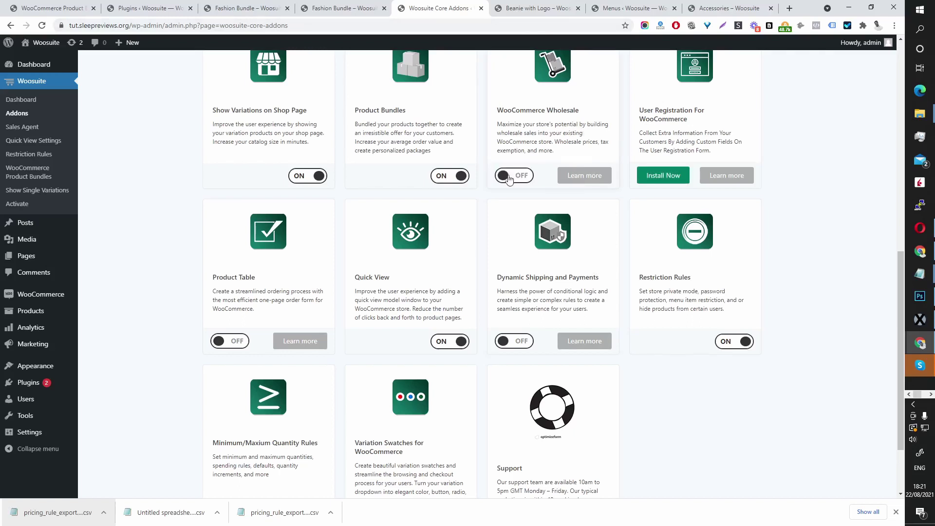
click(517, 179)
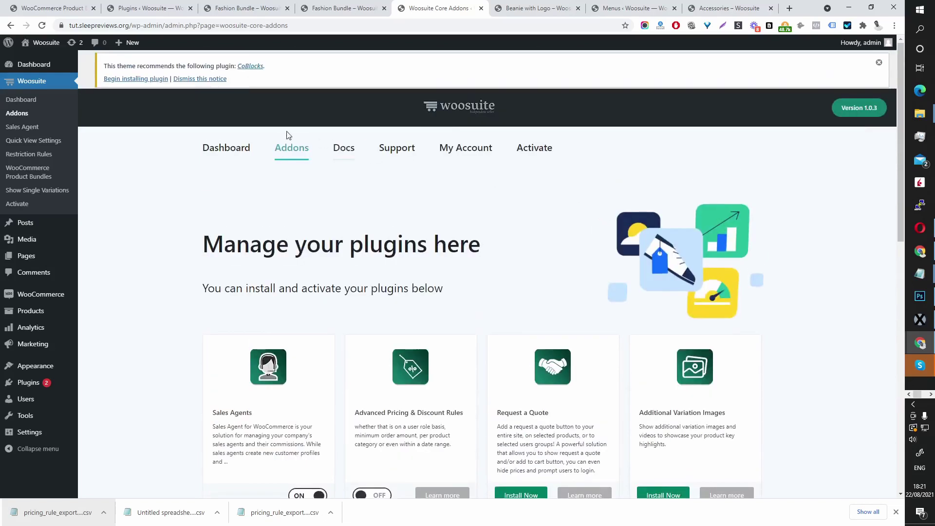
Dismiss the CoBlocks recommended-plugin notice at the top of the Addons page
click(198, 79)
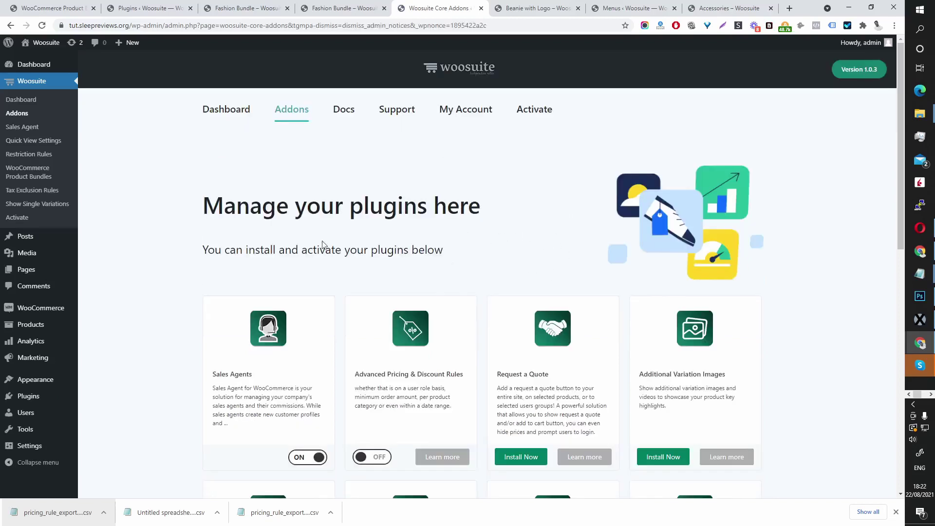
Go to Woosuite's Tax Exclusion Rules settings page from the admin sidebar
click(47, 194)
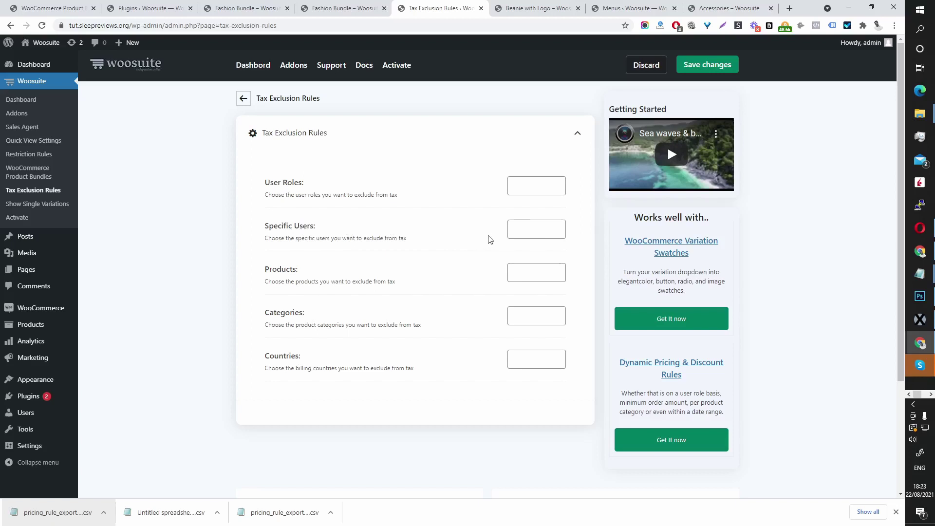
click(543, 189)
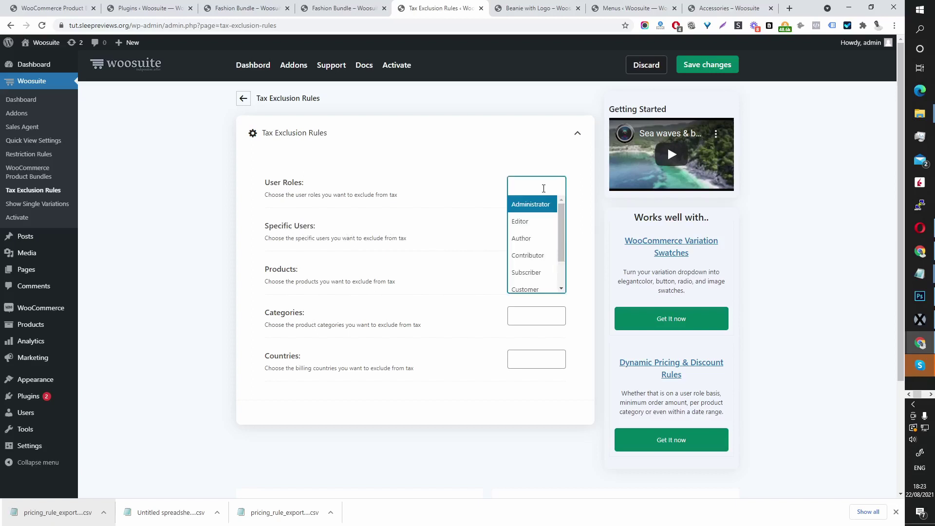
scroll(540, 256, down, 1)
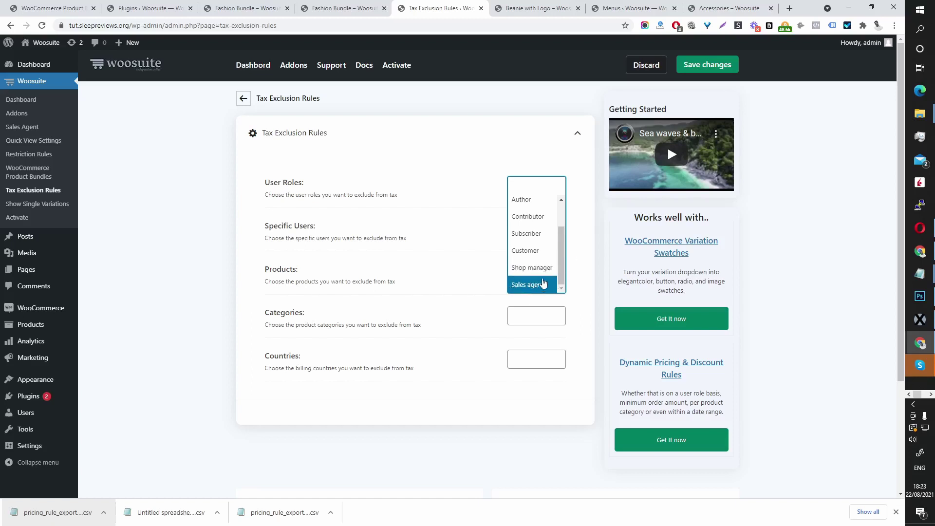
click(585, 251)
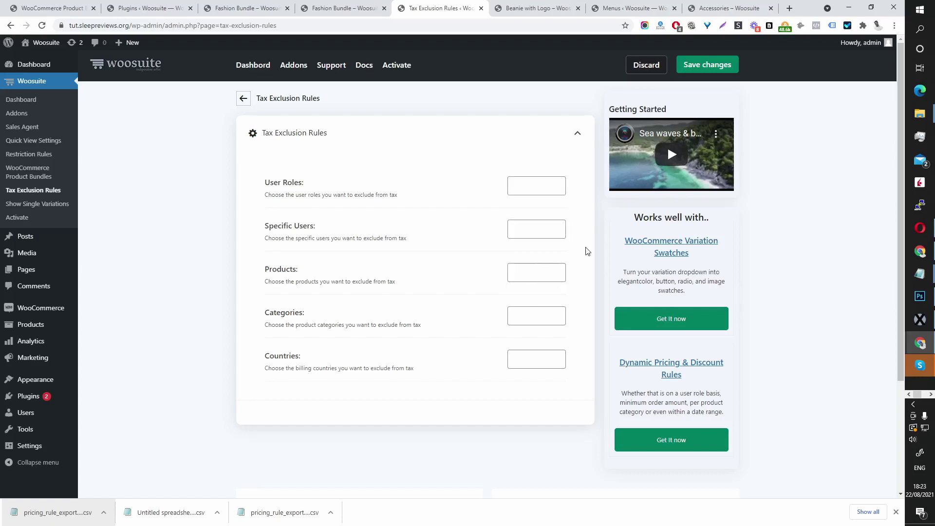
click(538, 229)
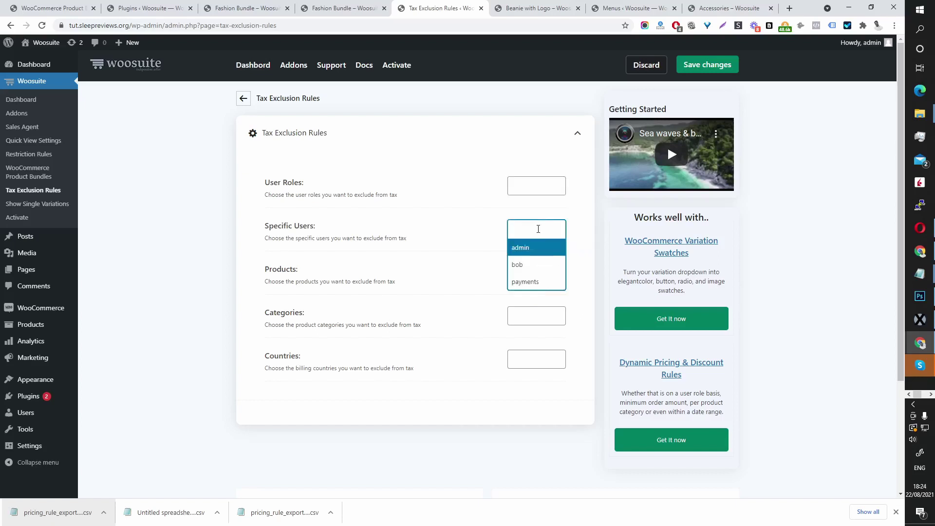
scroll(539, 230, down, 2)
scroll(538, 229, up, 2)
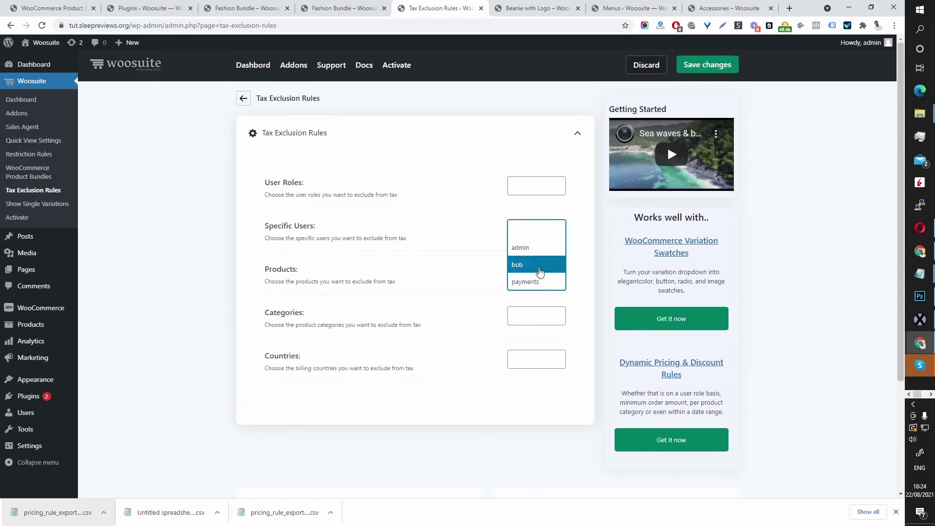
click(555, 266)
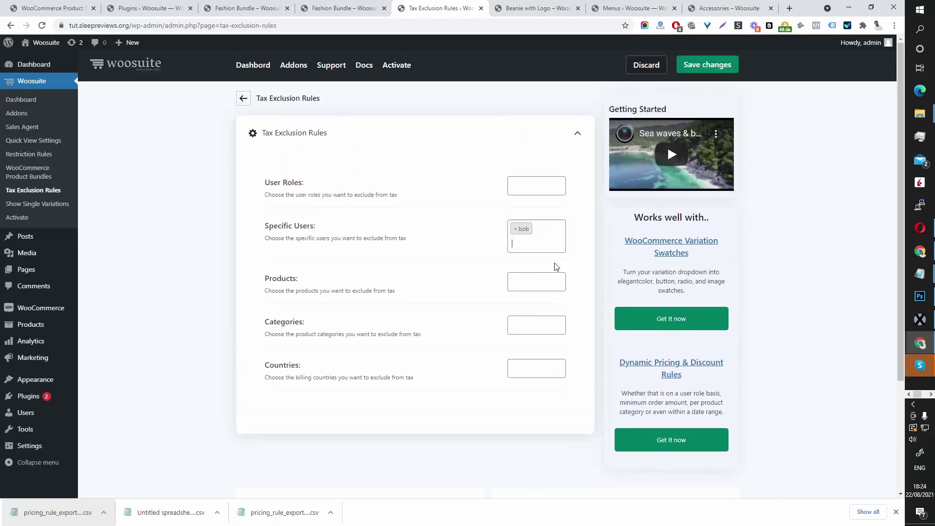
click(515, 228)
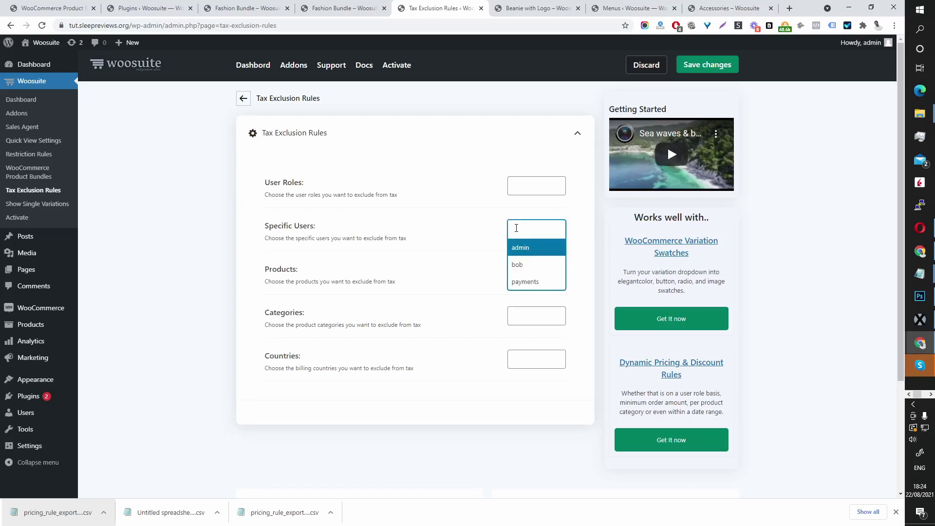
click(586, 230)
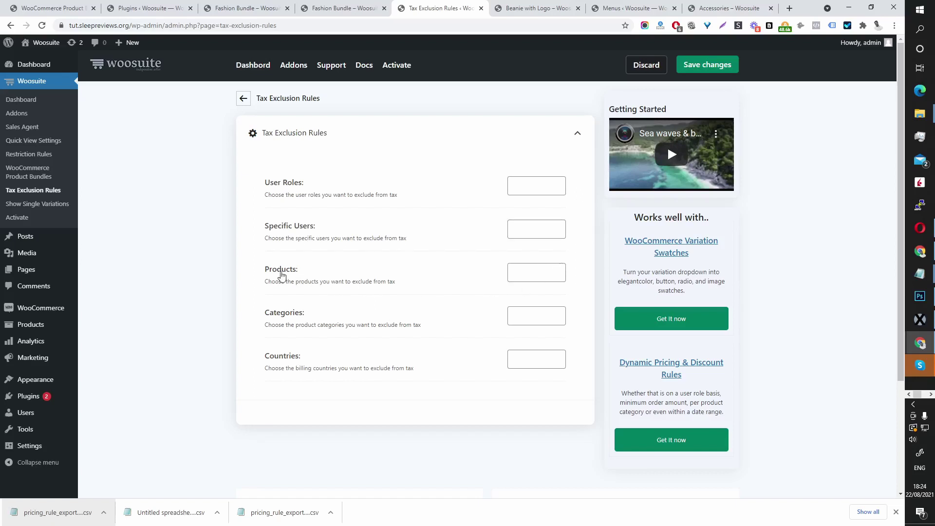
Try excluding the T-Shirt product and Hoodies category, then remove both, leaving them empty
click(536, 272)
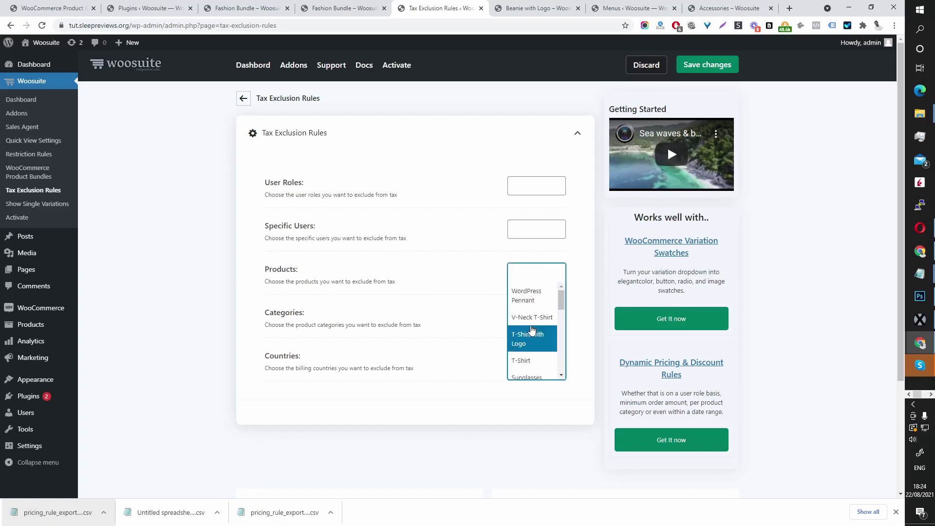
scroll(531, 331, down, 2)
click(523, 316)
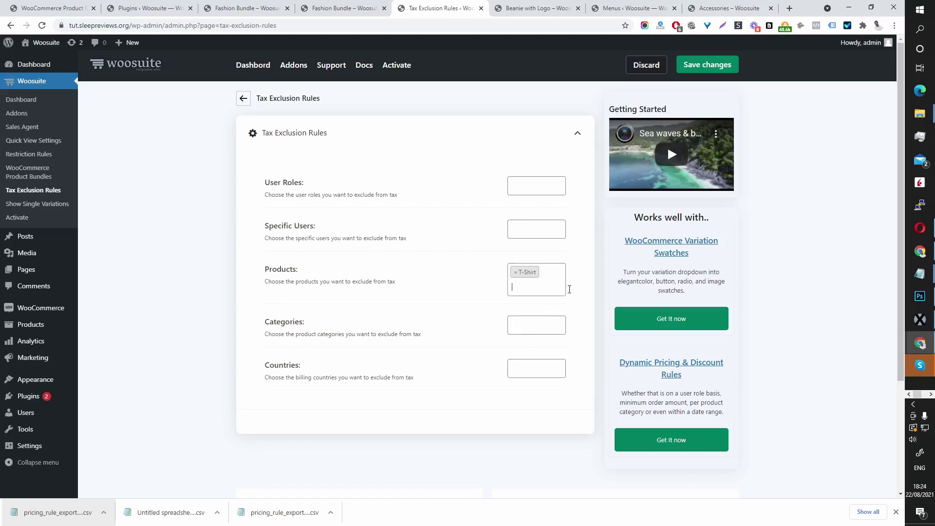
click(515, 272)
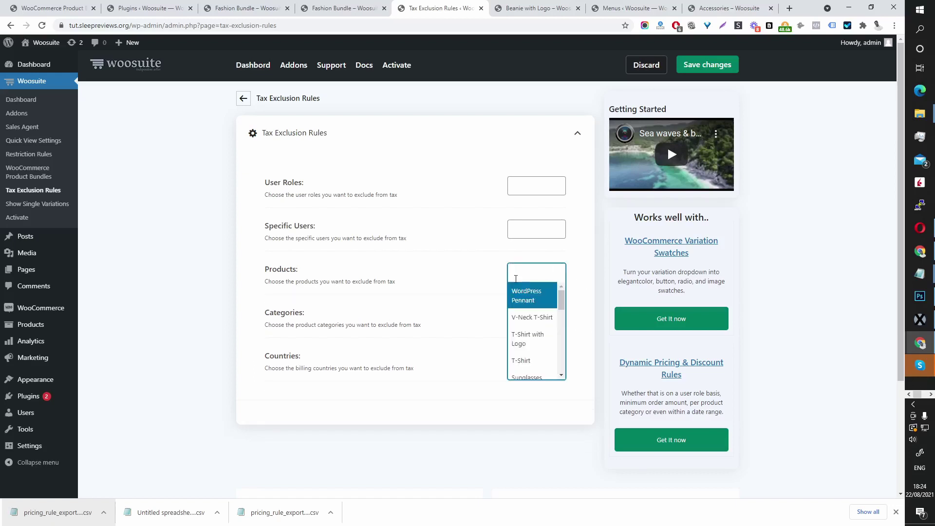
click(575, 321)
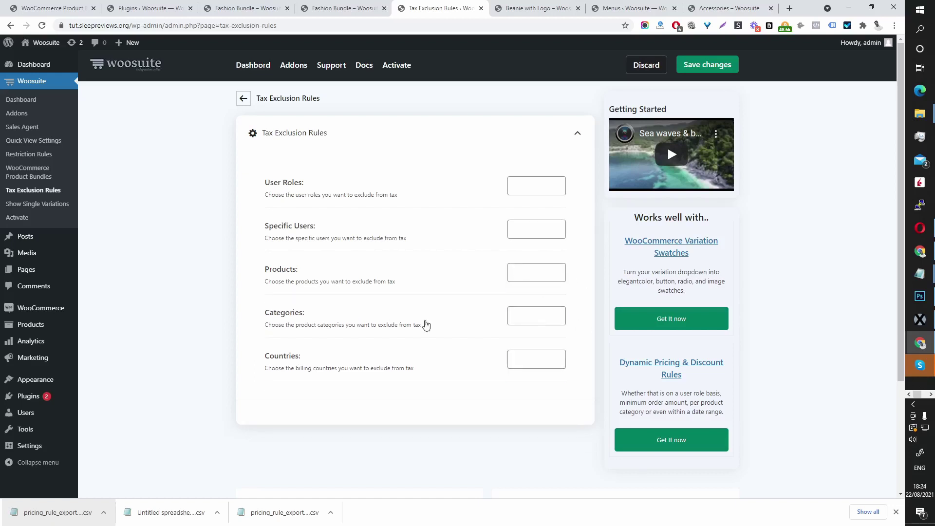
click(520, 311)
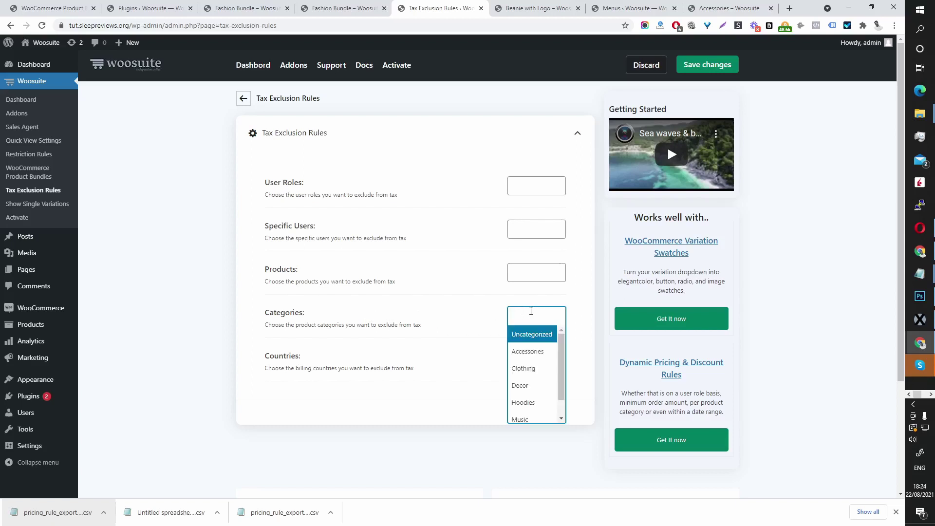
scroll(529, 398, down, 1)
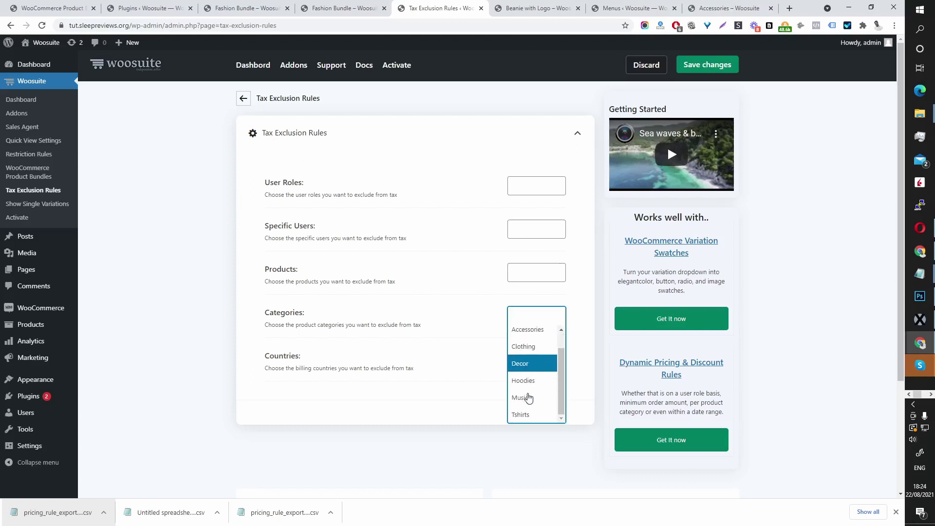
click(529, 381)
click(517, 315)
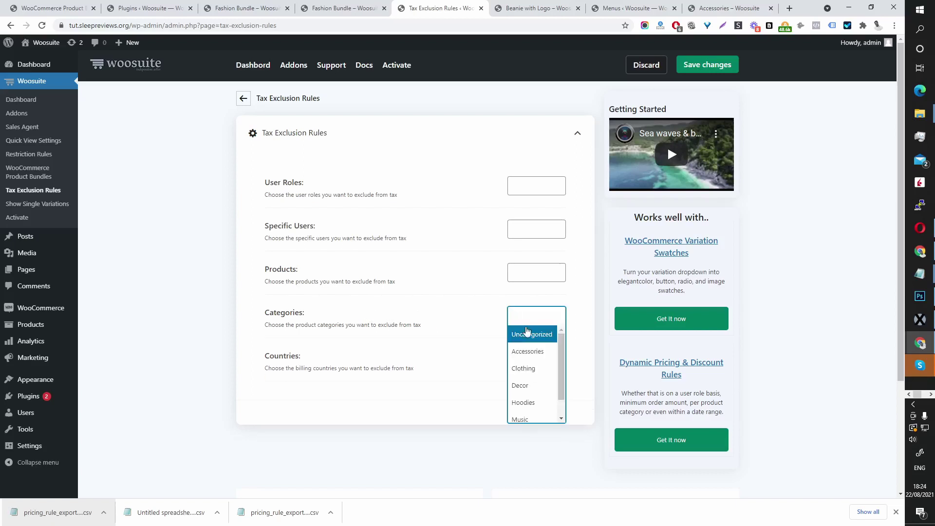
click(458, 327)
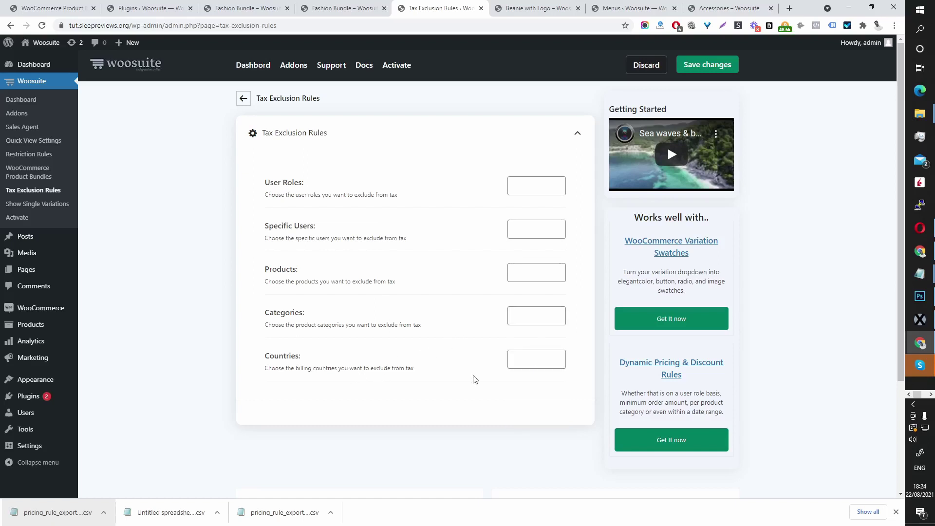
Add Åland Islands to the excluded billing Countries
click(538, 360)
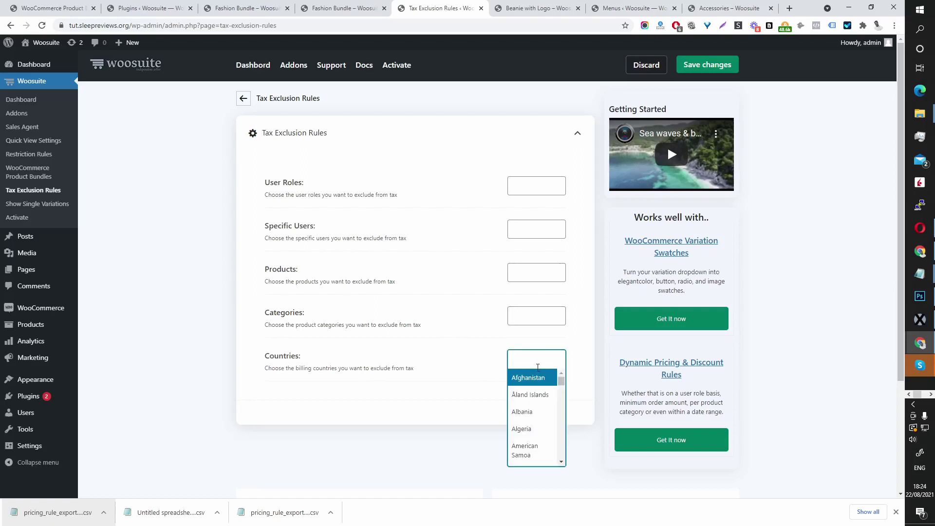
scroll(536, 377, down, 3)
click(439, 393)
click(535, 359)
click(522, 392)
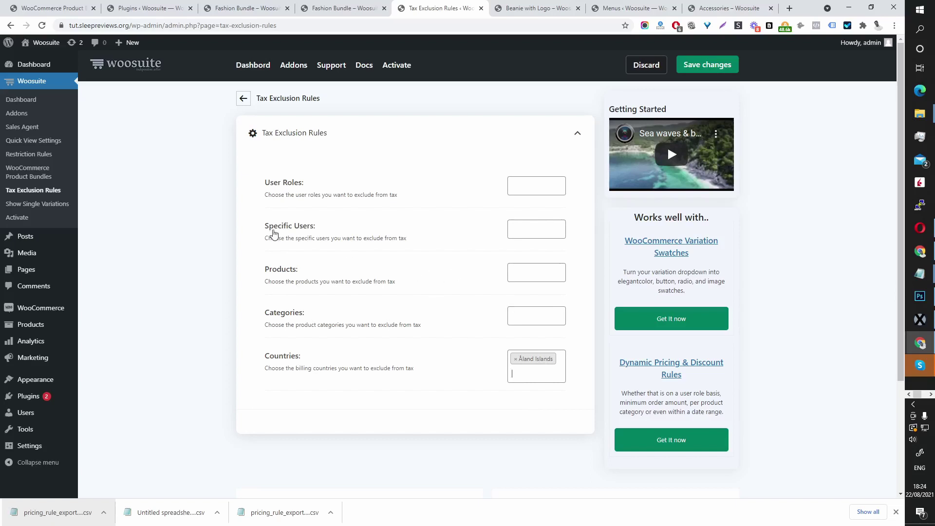
Open the Beanie with Logo product for editing from the products list in a new tab
mouse_move(47, 327)
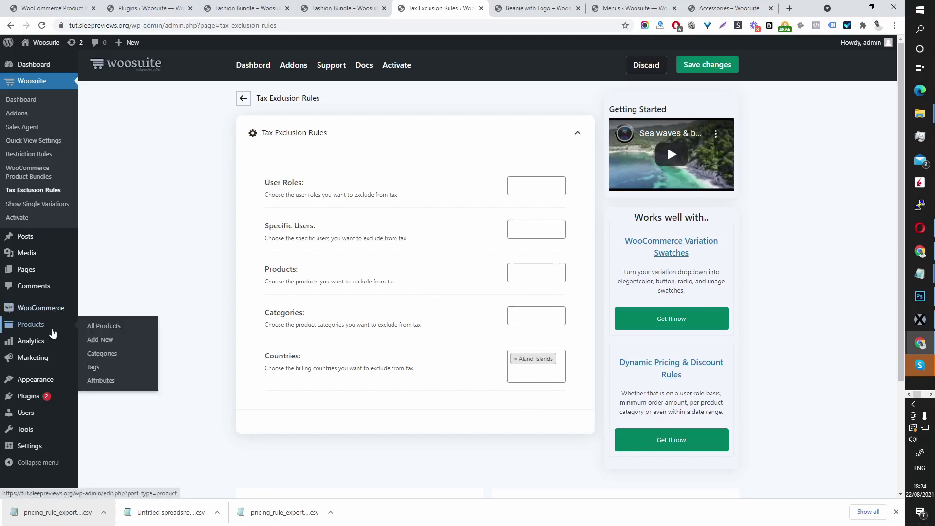
middle_click(108, 333)
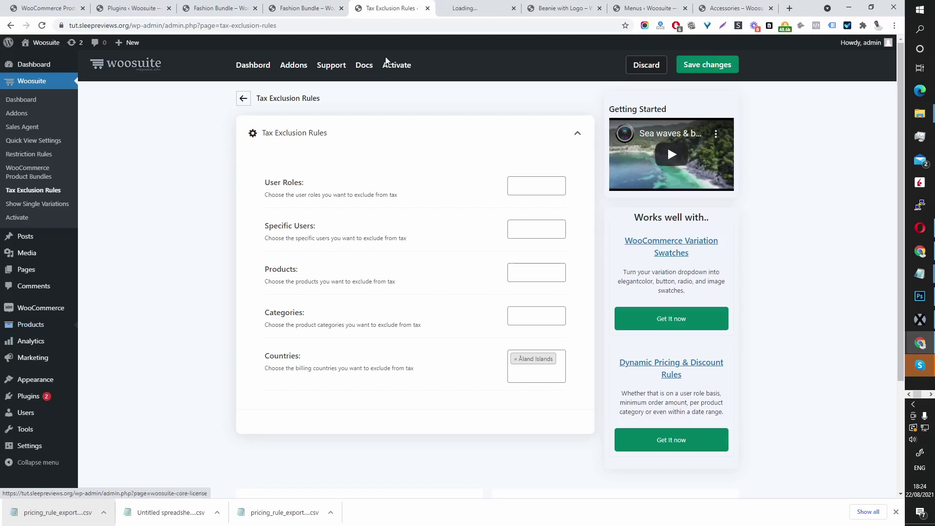
click(477, 8)
click(188, 261)
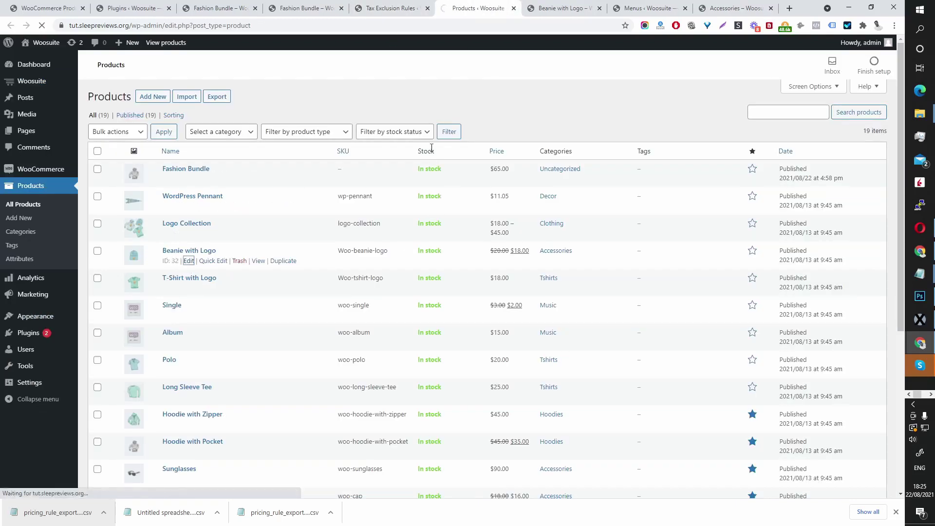
Set the first wholesale pricing rule's Applies To to Specific Roles and bring up its Roles list
scroll(584, 195, down, 3)
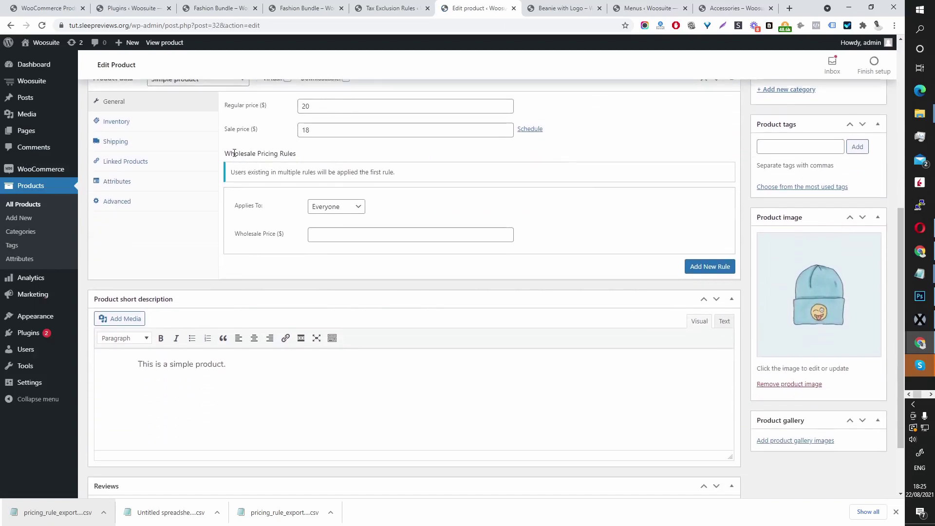
drag(231, 153, 302, 160)
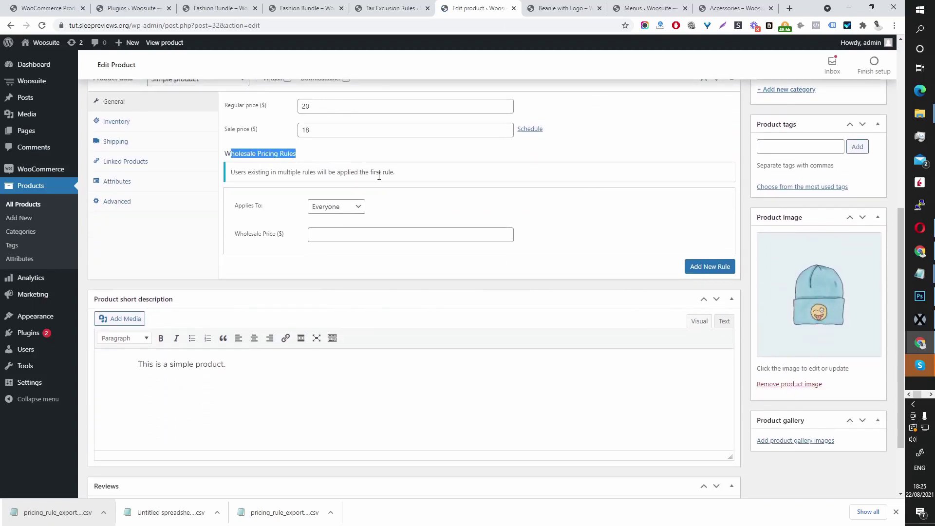
click(337, 207)
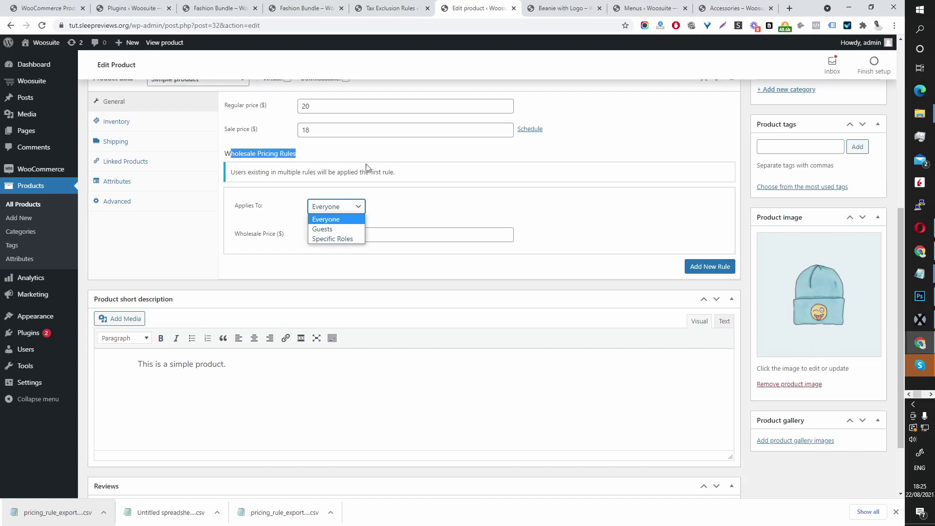
drag(362, 167, 354, 164)
click(421, 181)
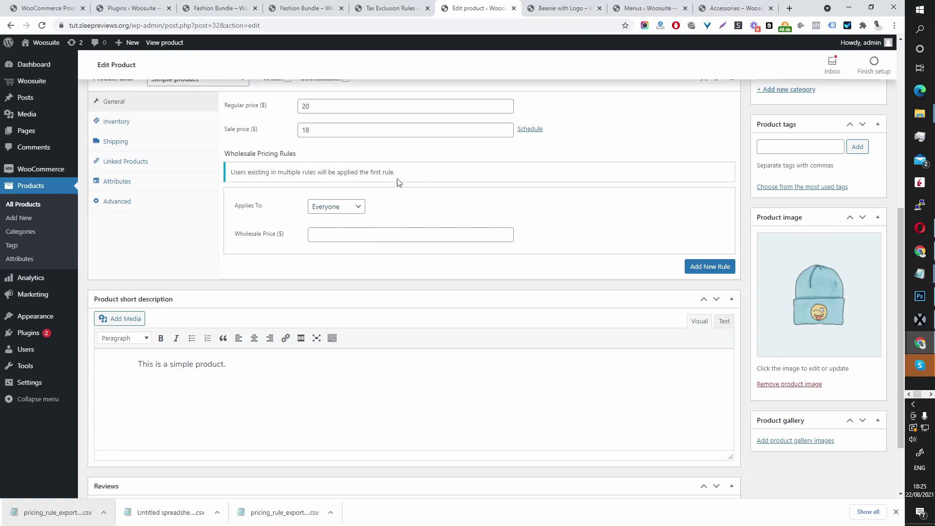
click(332, 210)
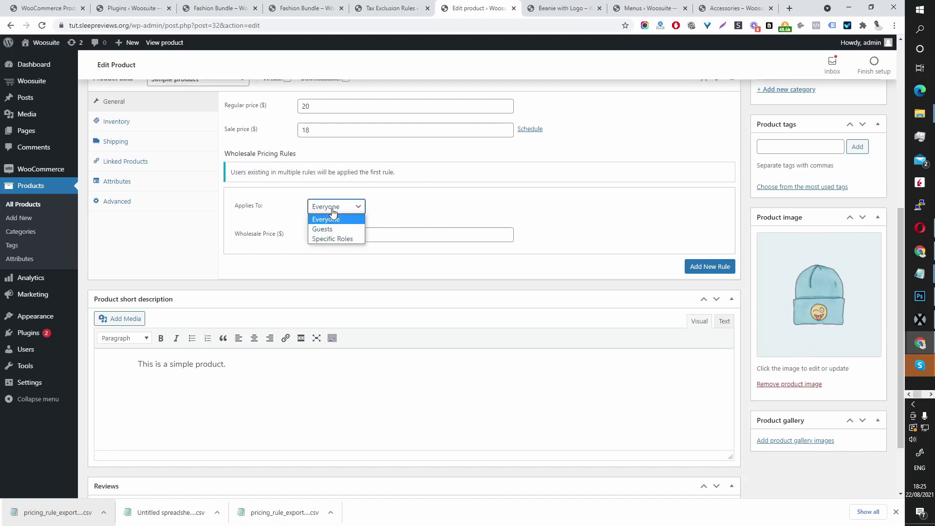
click(331, 239)
click(354, 237)
scroll(388, 294, down, 2)
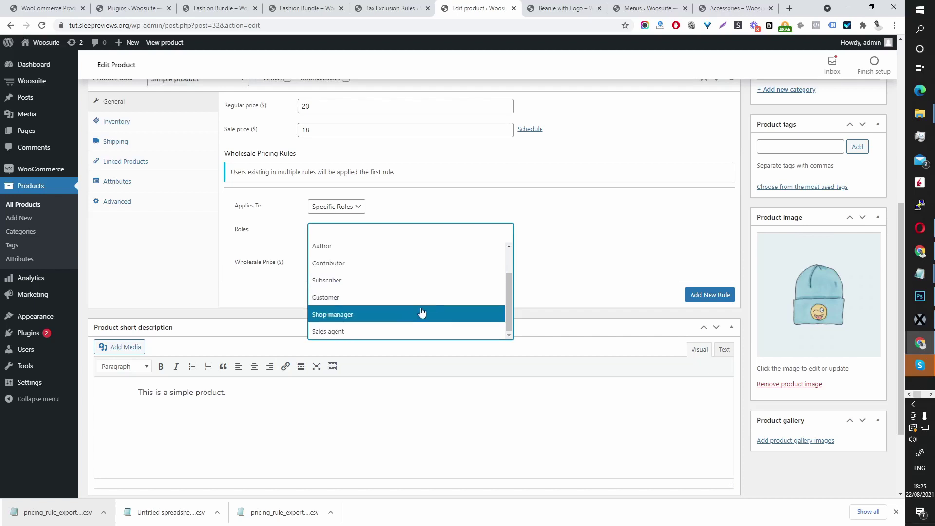
Assign Shop manager to the first rule and check the product's regular and sale prices
click(431, 314)
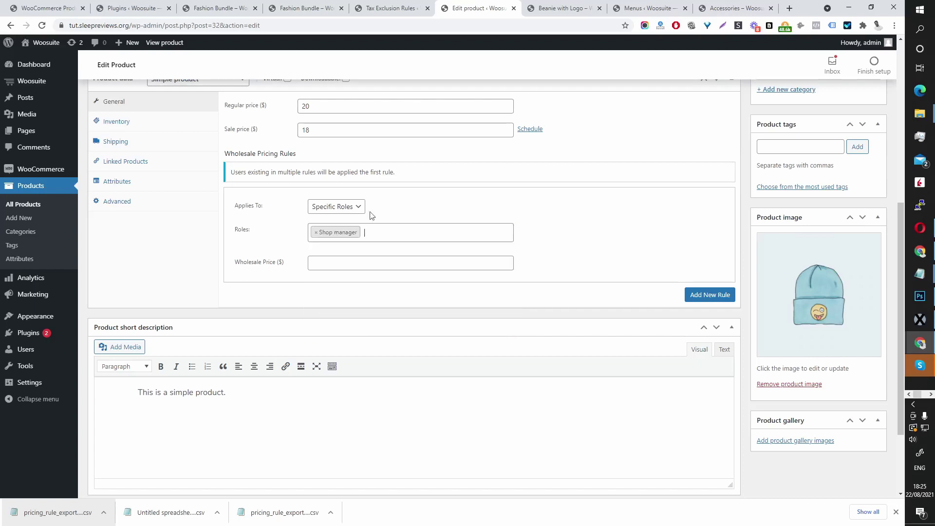
click(363, 263)
scroll(417, 259, up, 2)
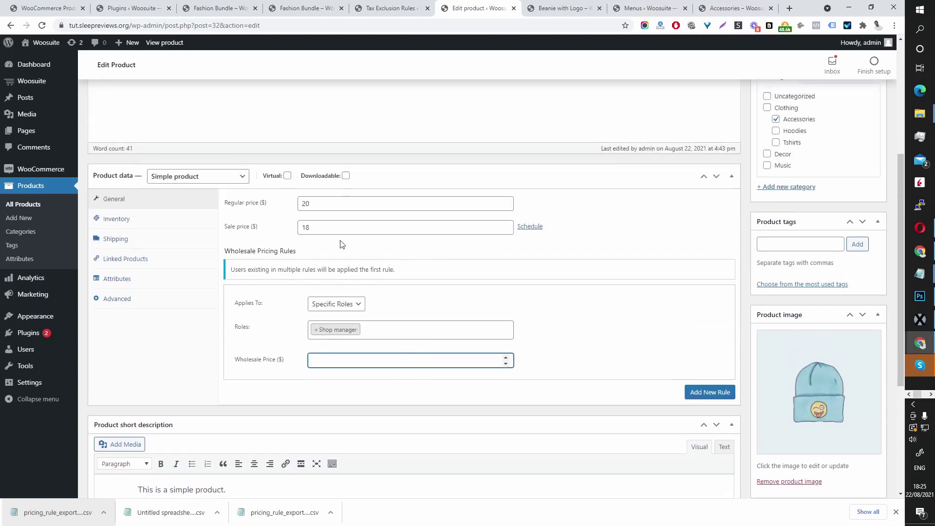
double_click(325, 228)
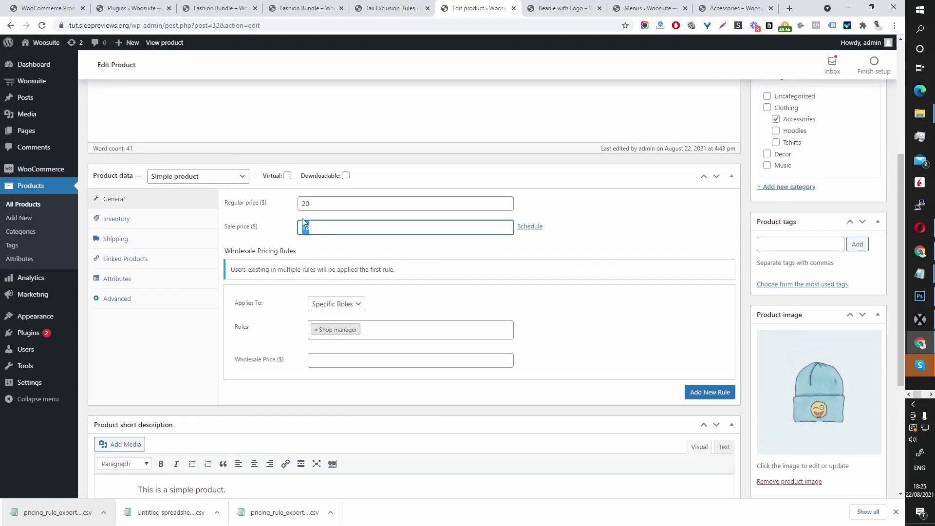
double_click(336, 204)
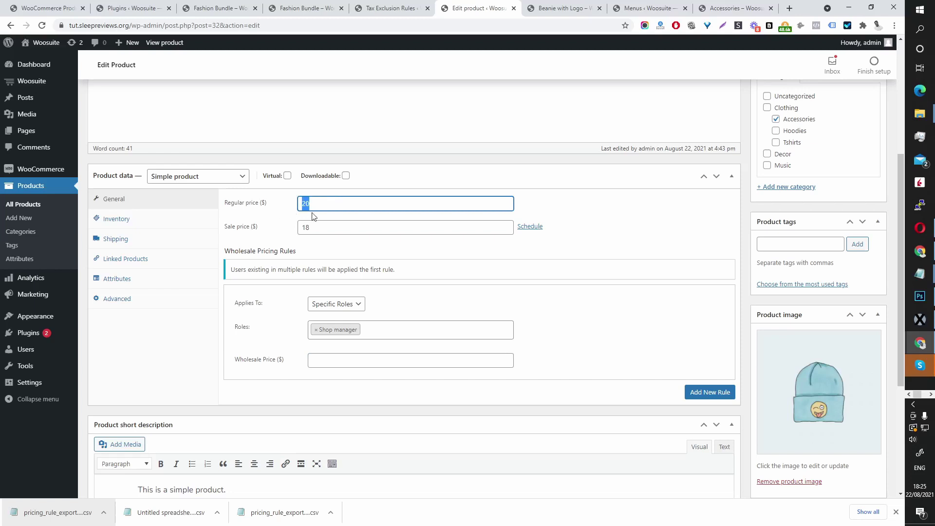
double_click(324, 228)
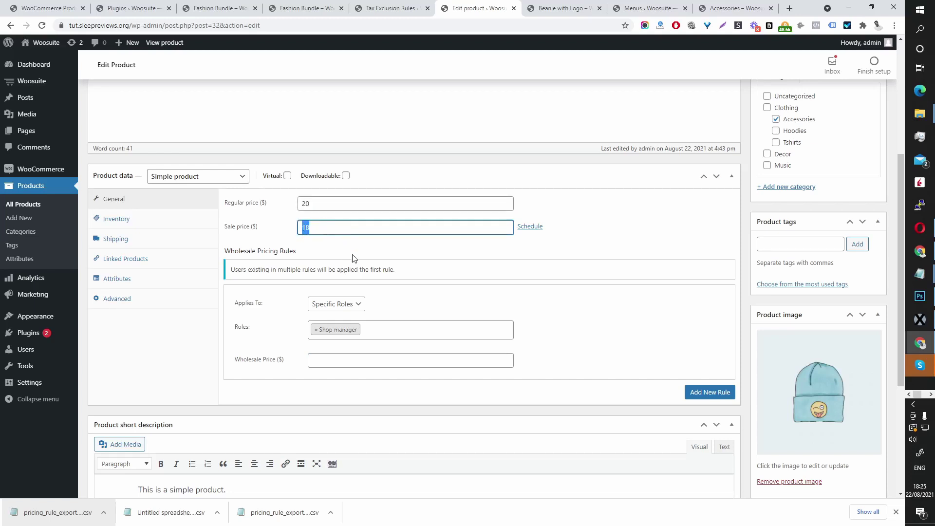
click(333, 361)
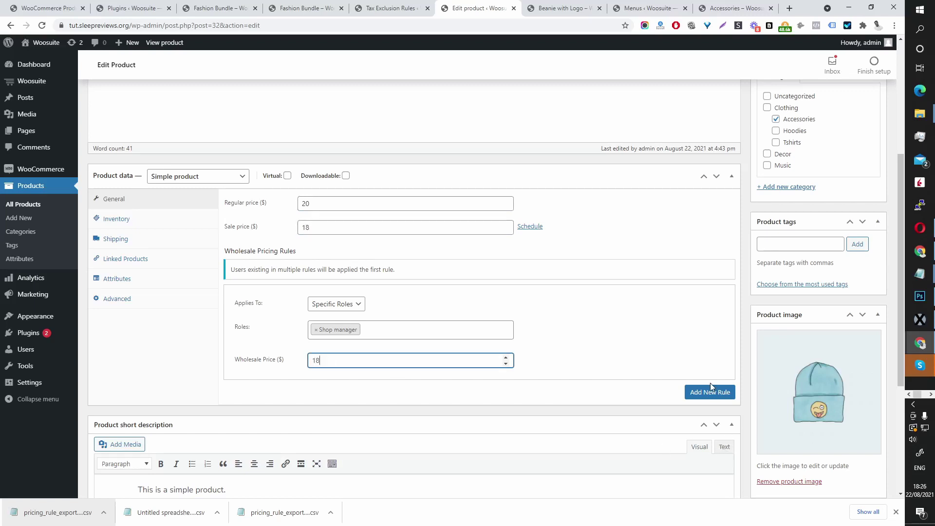
Add a second wholesale pricing rule and set it to apply to Specific Roles
click(705, 391)
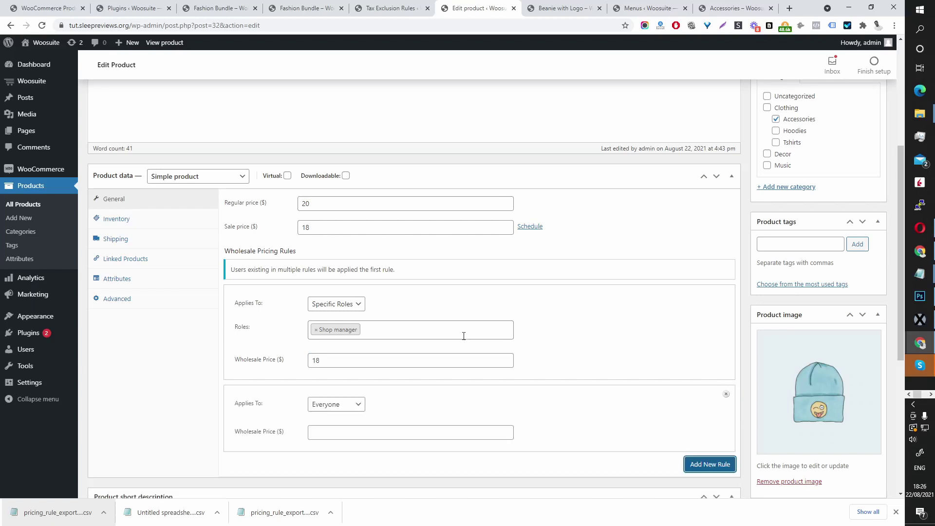
click(327, 404)
click(329, 427)
click(336, 408)
click(337, 426)
click(336, 404)
click(340, 435)
Assign the Sales agent role to the second rule
click(353, 431)
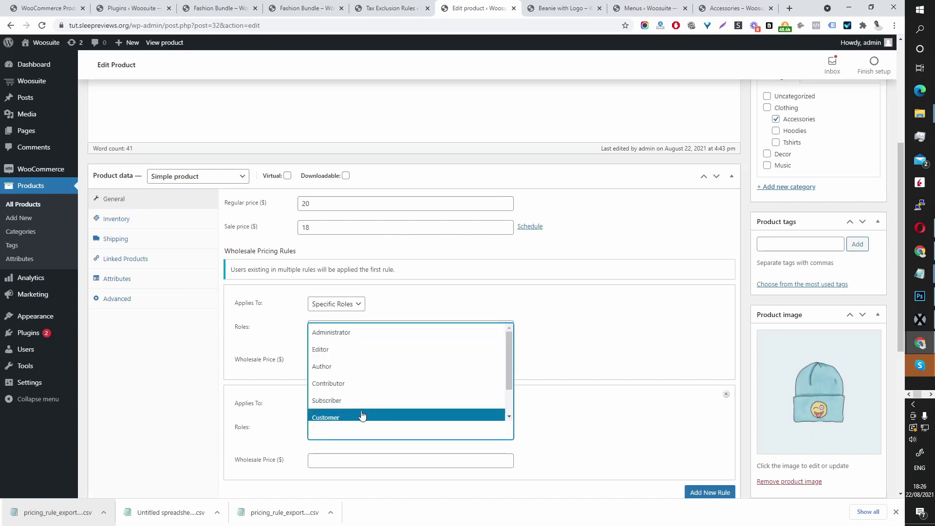
scroll(392, 381, down, 1)
click(401, 394)
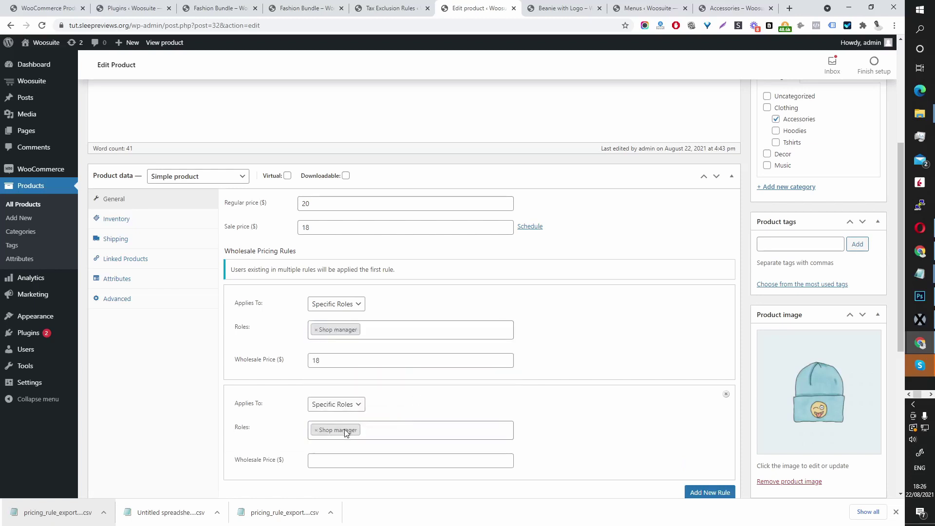
click(316, 429)
scroll(358, 417, down, 1)
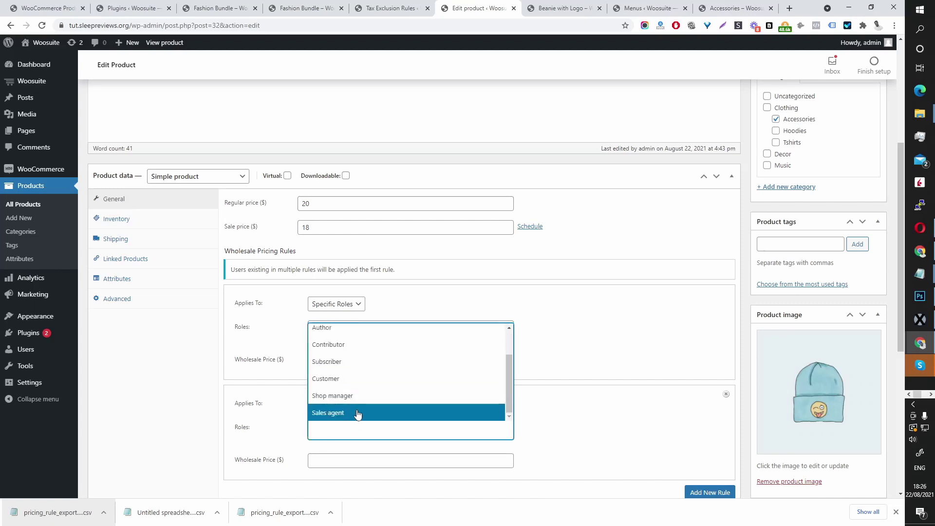
click(355, 413)
scroll(511, 421, down, 3)
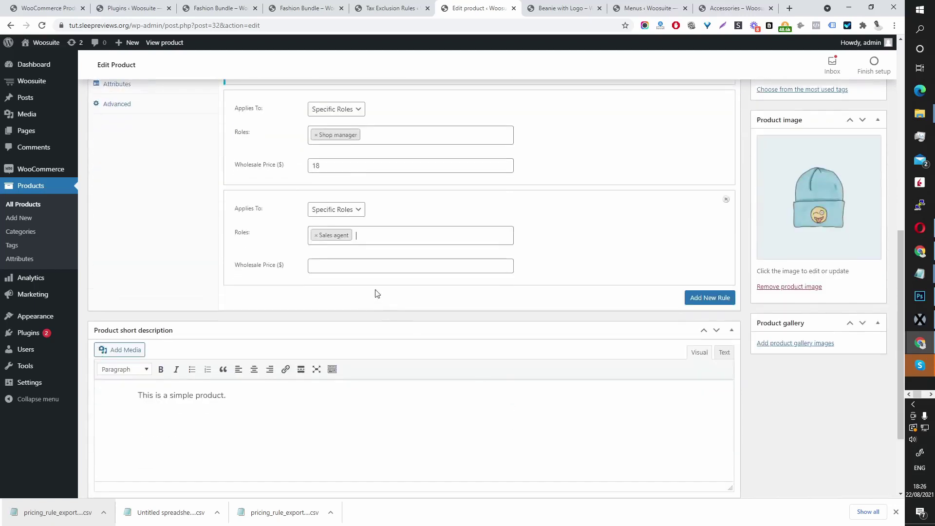
Set wholesale prices of 10 for Shop manager and 8 for Sales agent
click(345, 263)
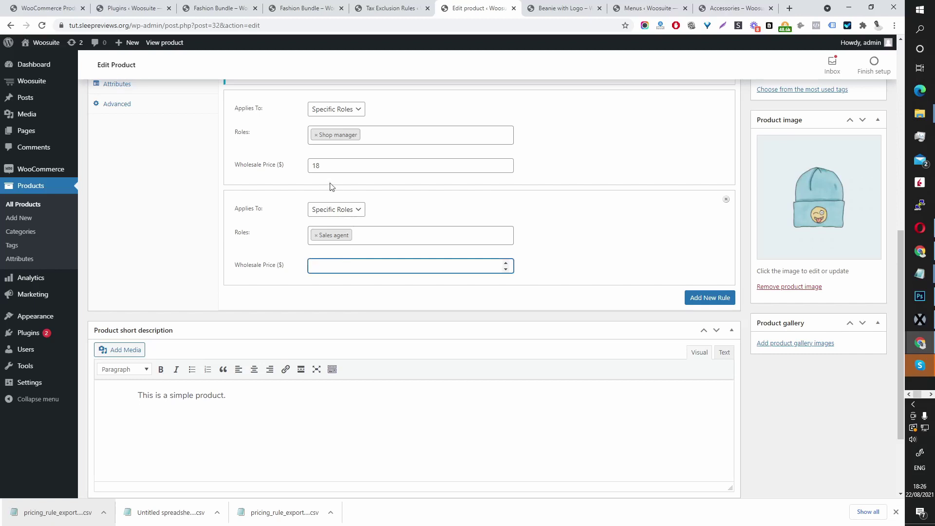
click(320, 166)
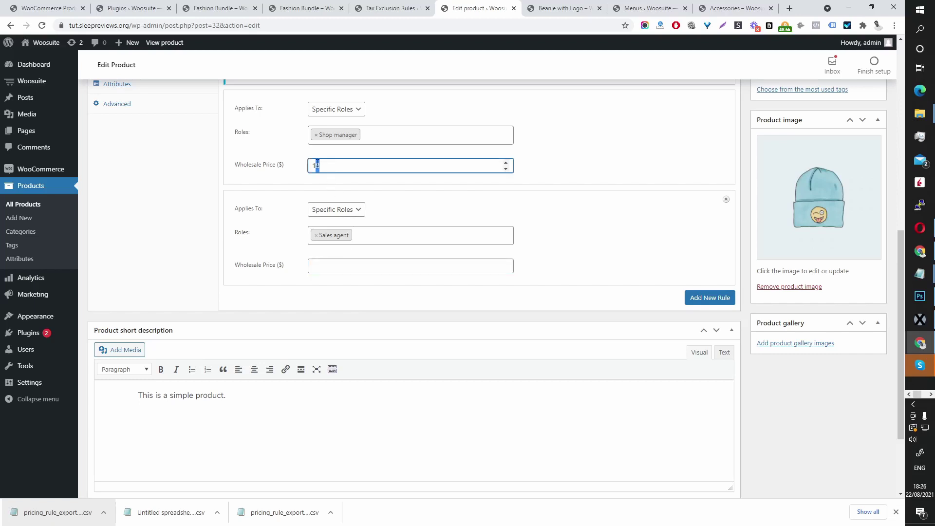
text(0)
click(328, 265)
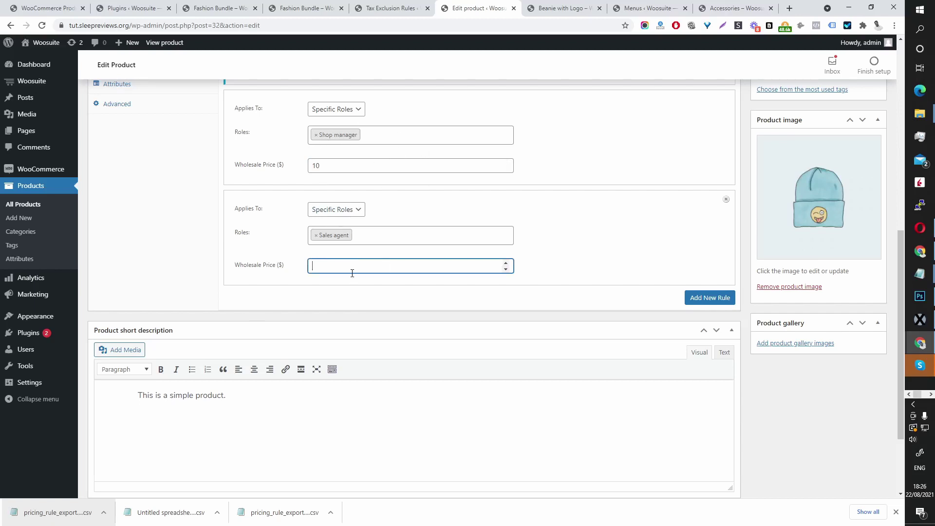
text(8)
Add a third wholesale rule for the Contributor role, priced at 7
click(712, 300)
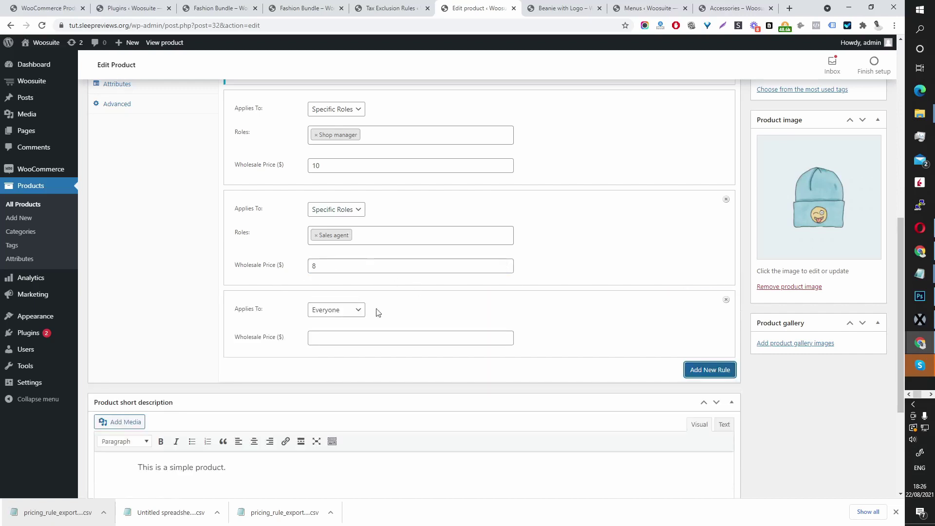
click(361, 316)
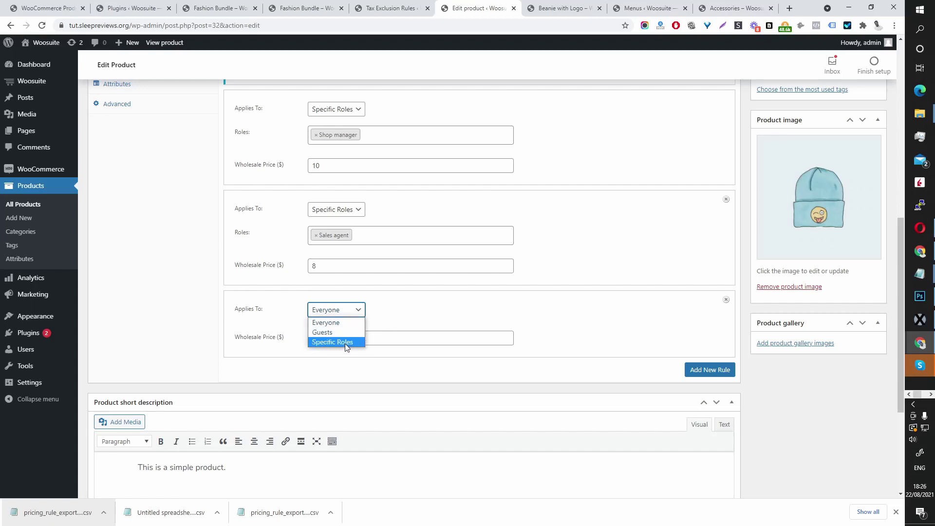
click(344, 343)
click(337, 332)
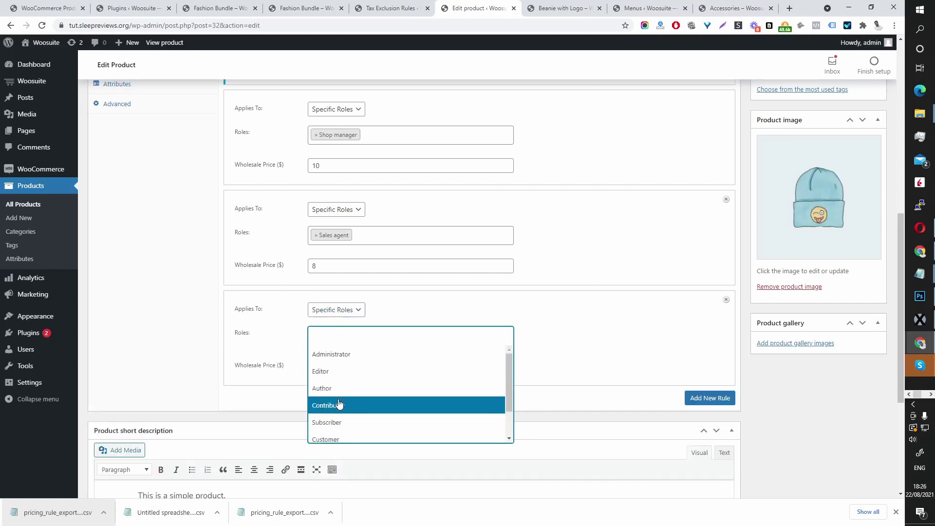
click(340, 405)
click(319, 369)
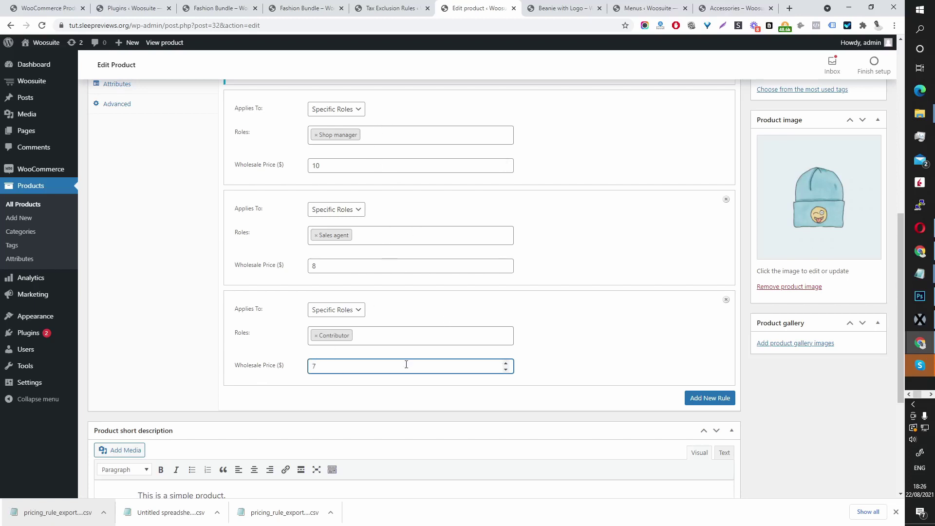
scroll(487, 424, up, 4)
scroll(382, 273, down, 2)
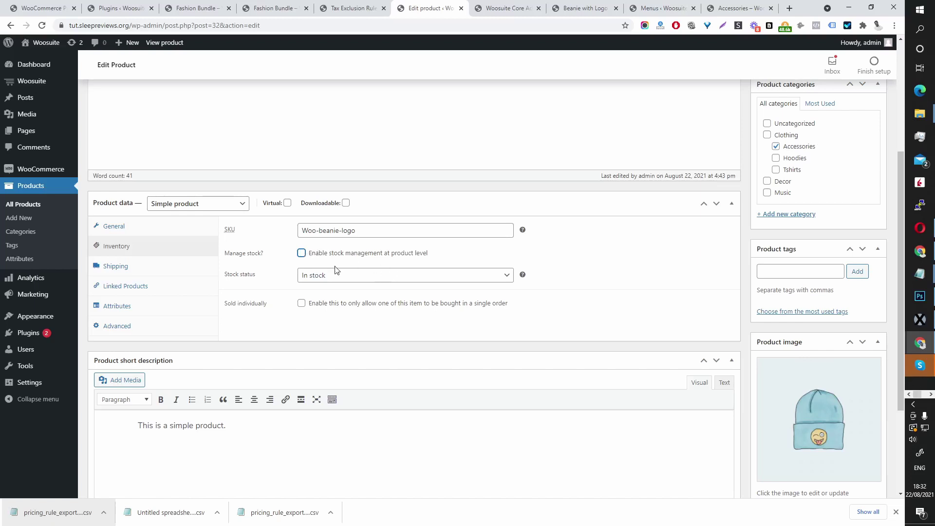
Enable product-level stock management for the beanie and reveal the Stock Management Rules section
click(299, 256)
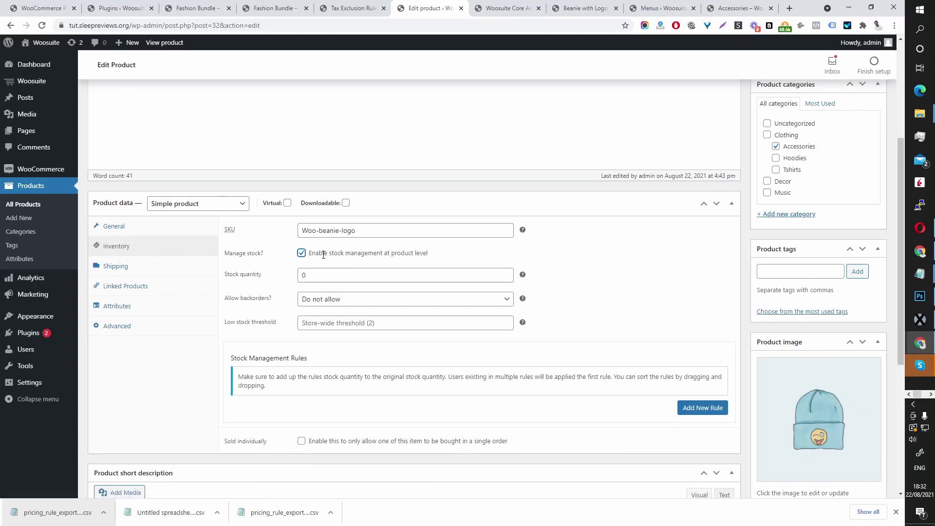
scroll(438, 353, down, 3)
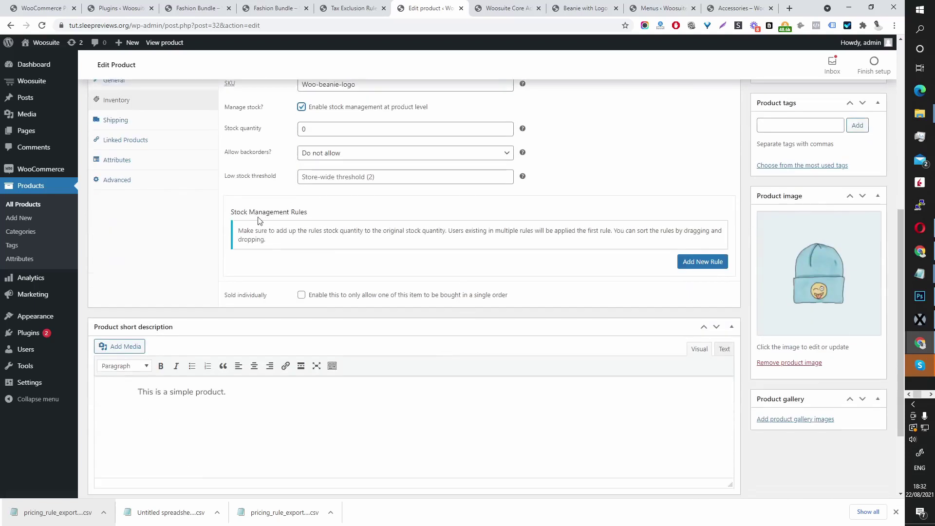
Add a Customer-role stock rule, setting product stock to 50 and the rule's quantity to 30
click(708, 268)
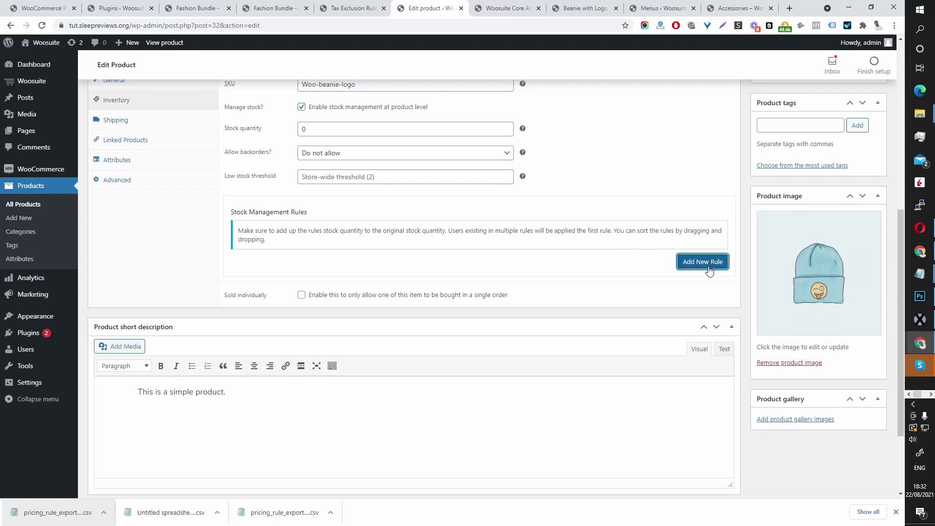
click(375, 275)
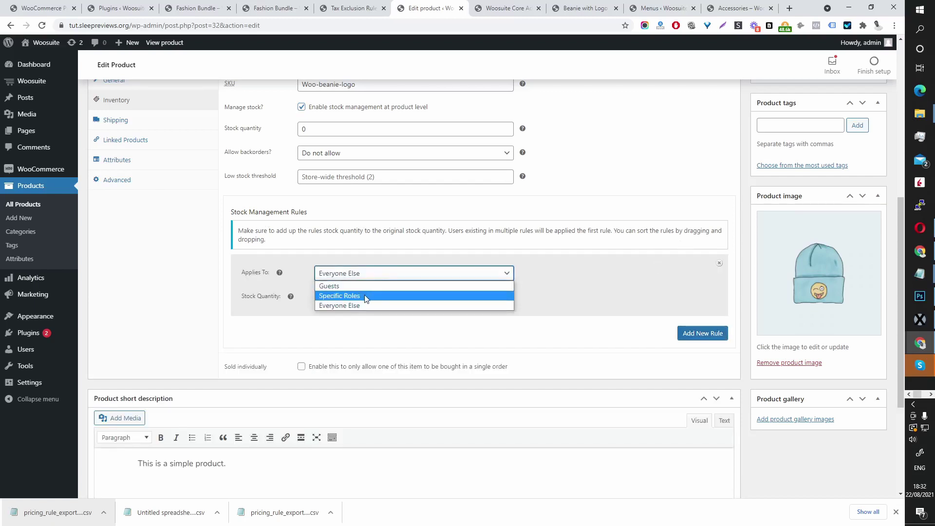
click(366, 297)
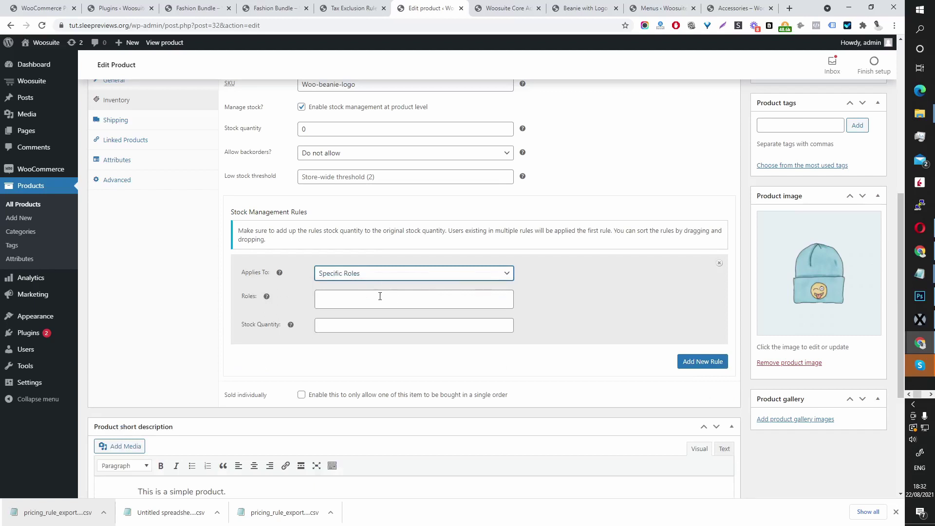
click(363, 296)
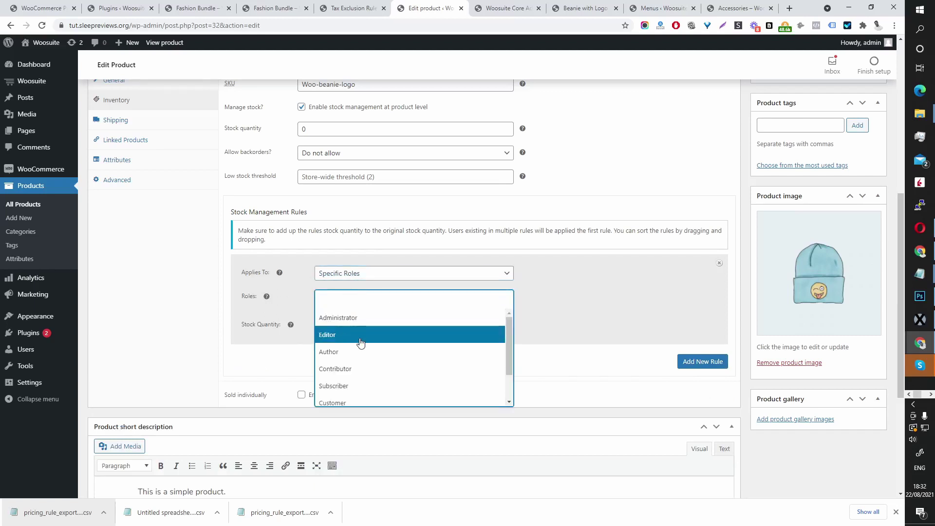
scroll(367, 385, down, 2)
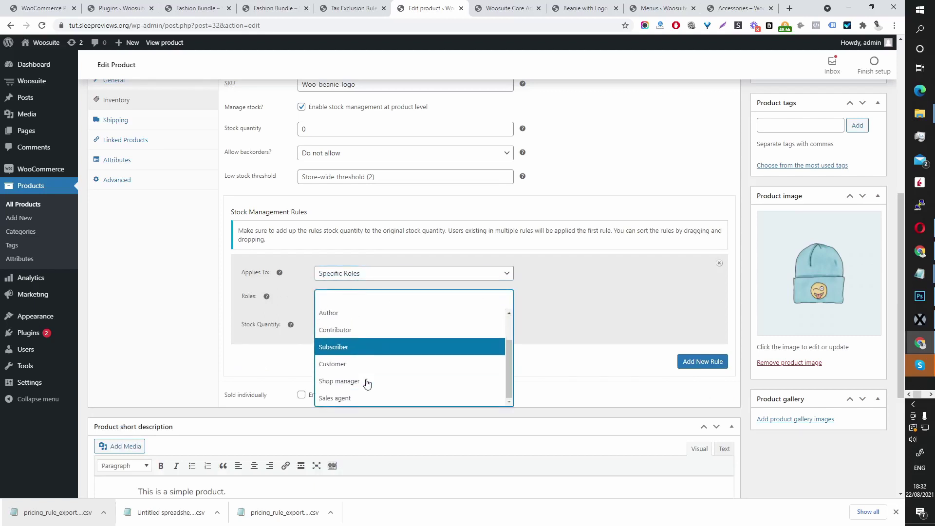
click(363, 363)
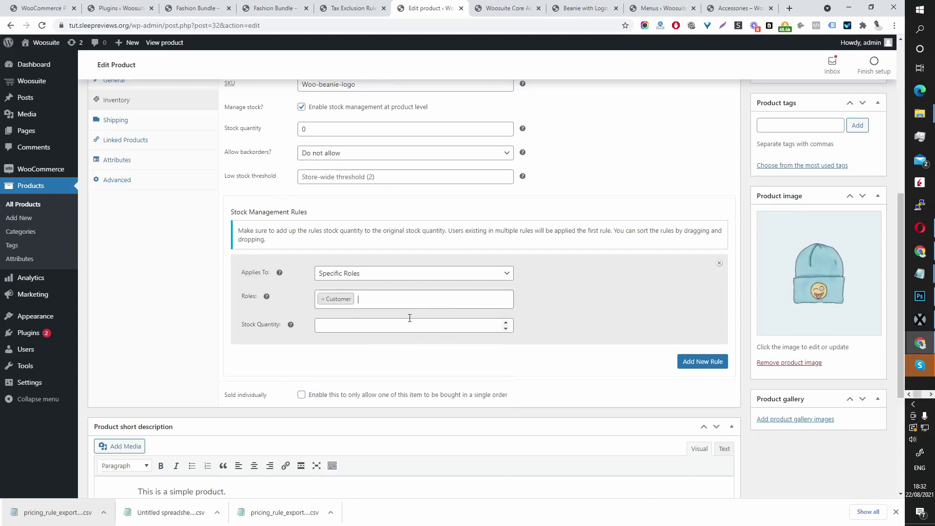
scroll(409, 317, up, 1)
double_click(299, 178)
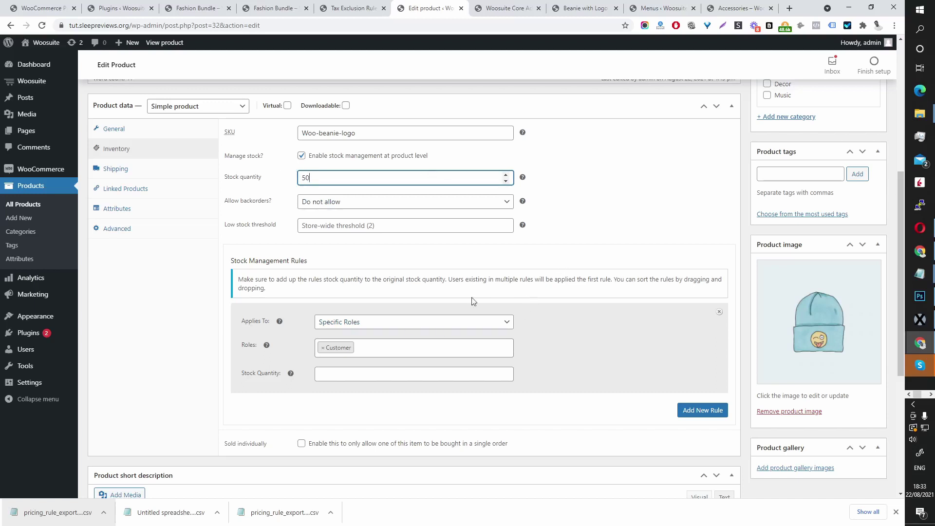
click(341, 374)
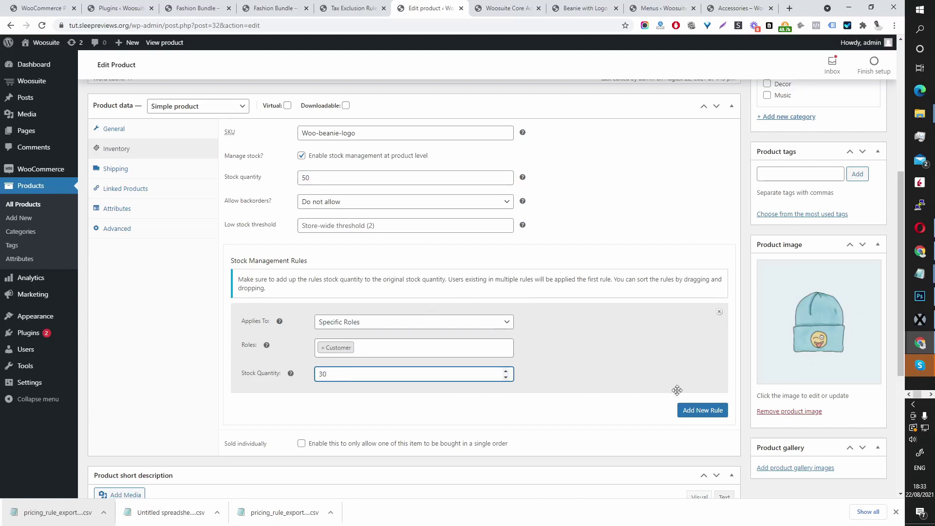
Add a second stock management rule restricted to the Sales agent role
click(697, 414)
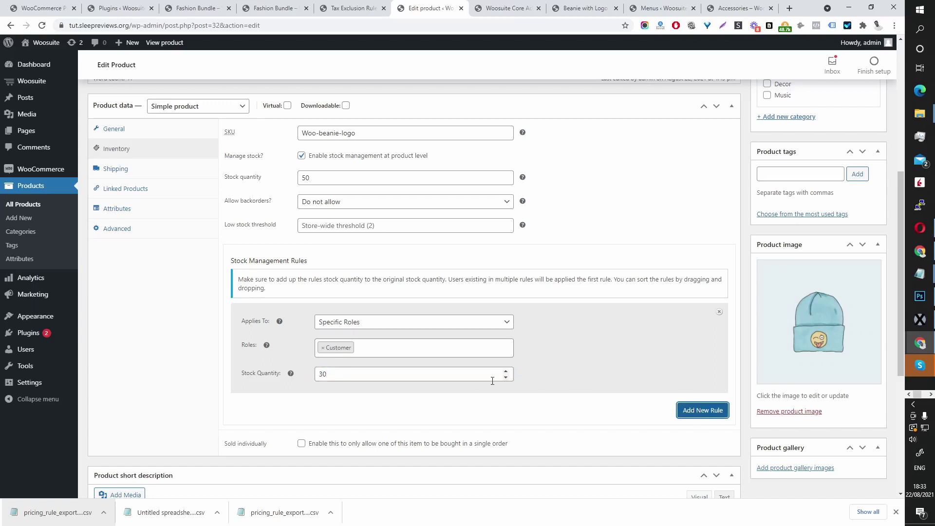
scroll(447, 376, down, 3)
click(363, 276)
click(363, 296)
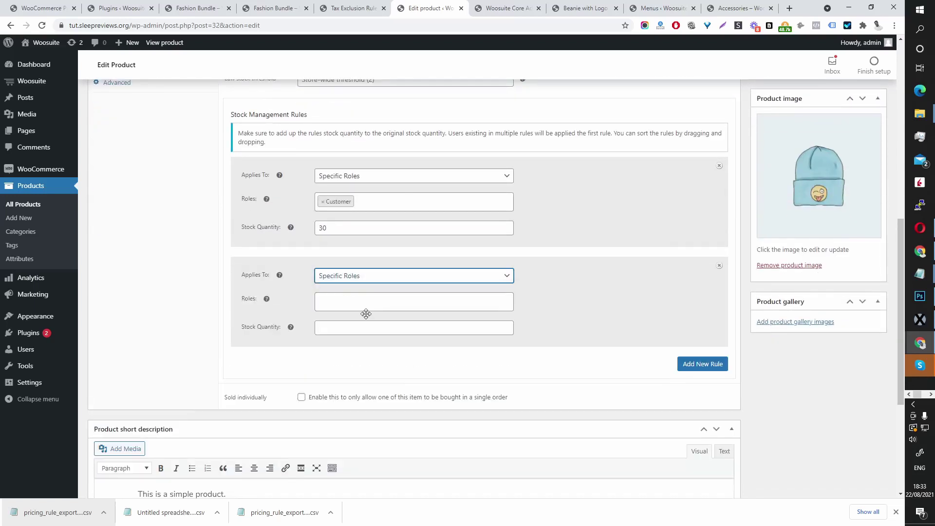
click(362, 306)
scroll(384, 379, down, 1)
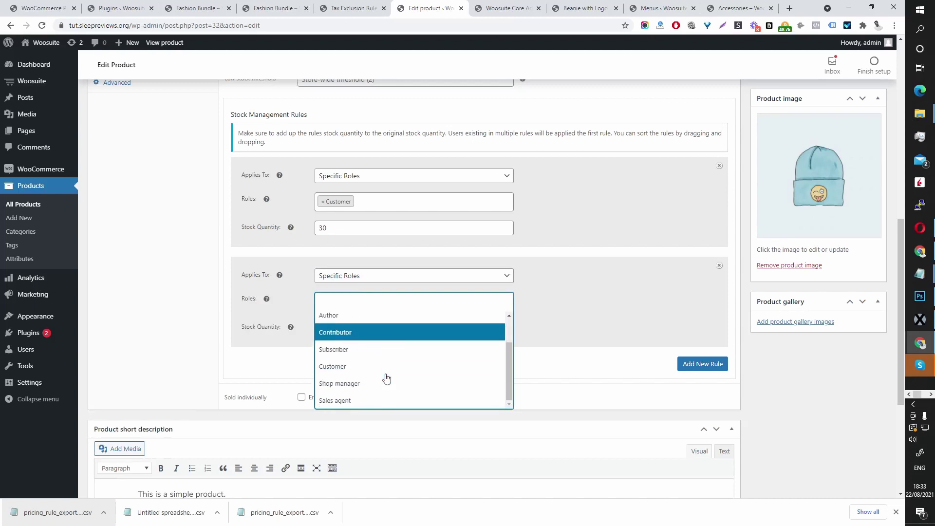
click(366, 402)
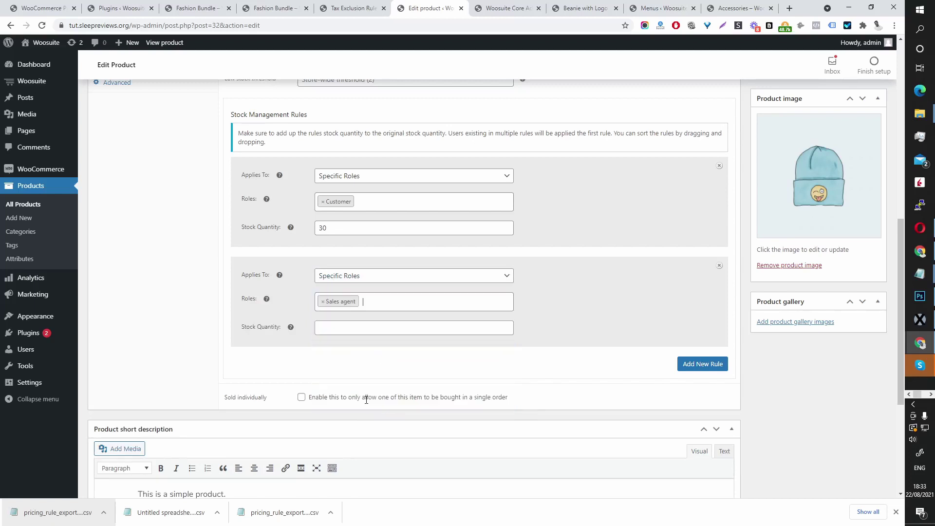
Enter 20 as the Sales agent rule's stock quantity, correcting a mistyped 25
click(385, 331)
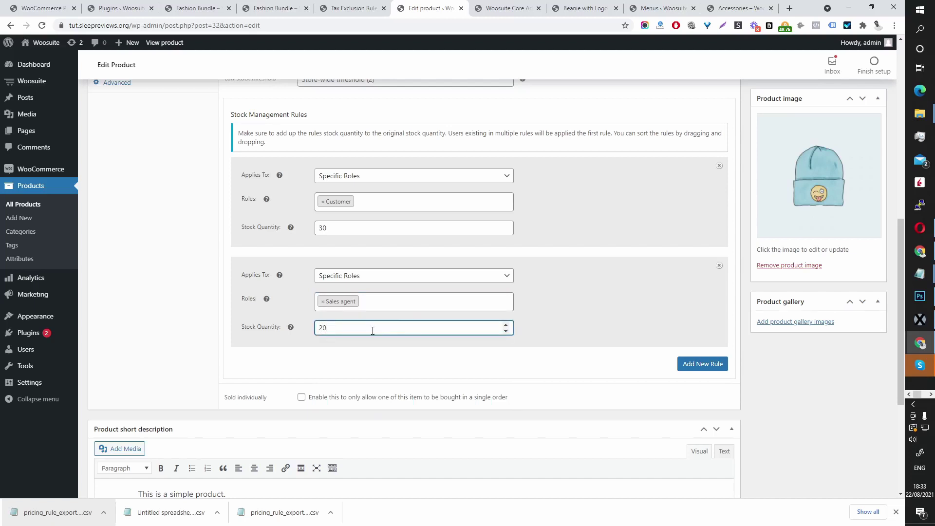
key(BackSpace)
text(5)
scroll(351, 161, up, 3)
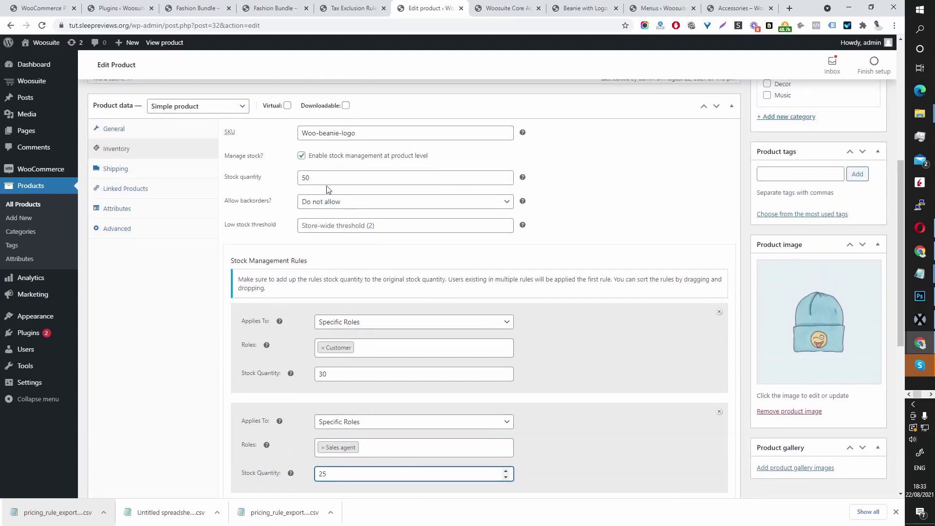
scroll(331, 399, down, 1)
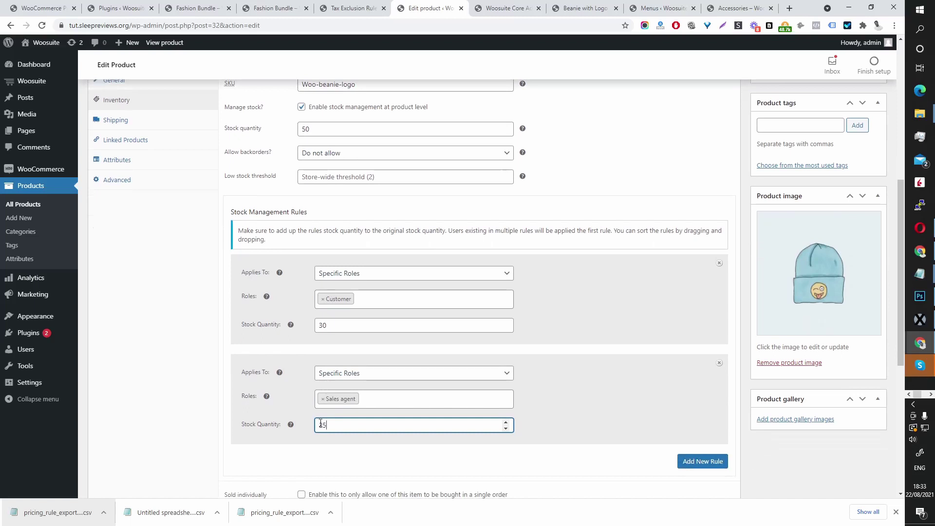
drag(321, 425, 337, 425)
text(0)
click(625, 180)
scroll(405, 233, down, 2)
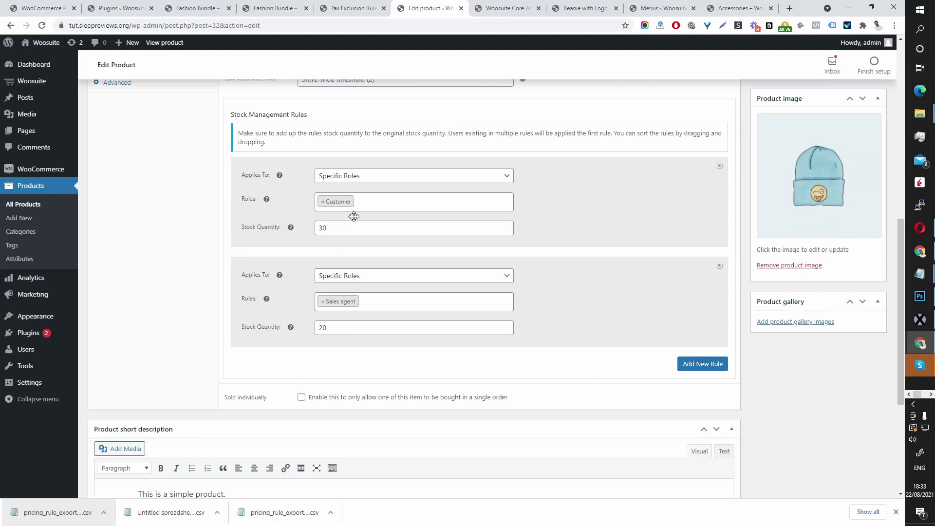
scroll(365, 334, up, 3)
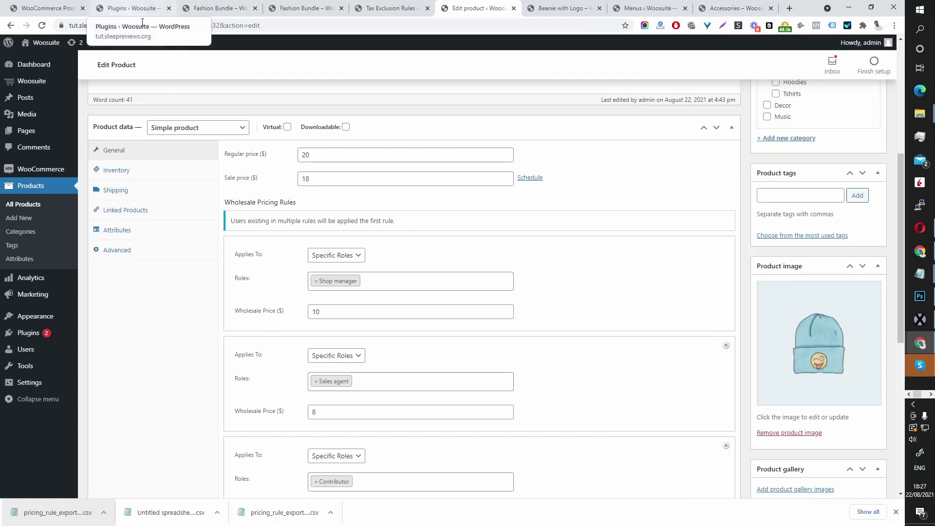
Open Woosuite's Addons page in a new browser tab from the sidebar
mouse_move(42, 88)
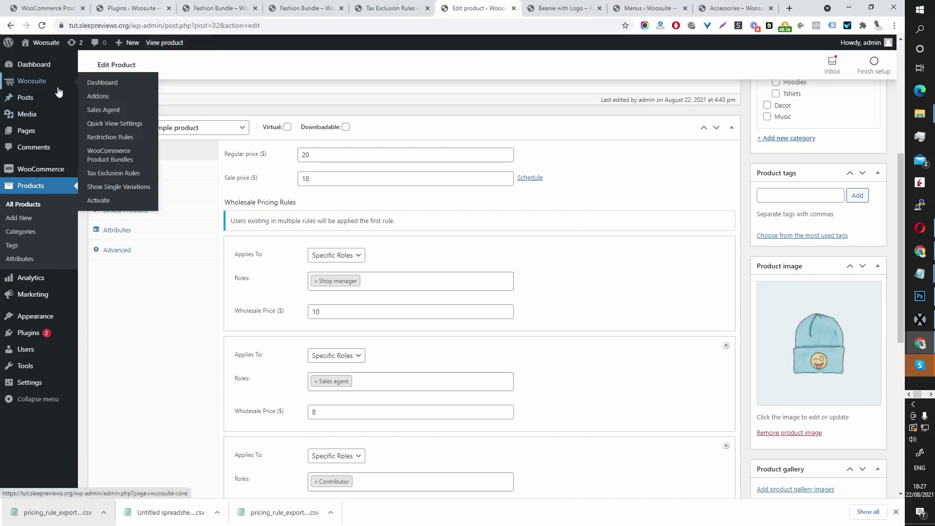
middle_click(97, 95)
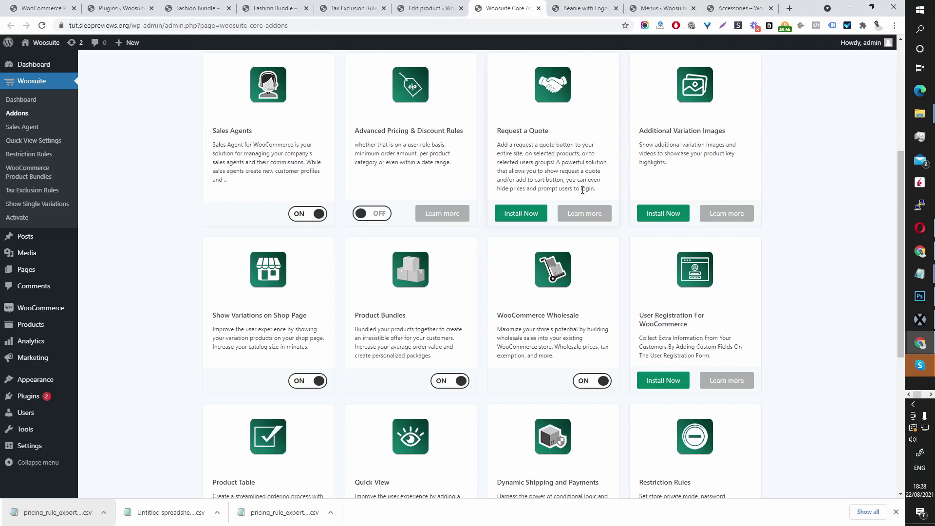
scroll(563, 171, down, 2)
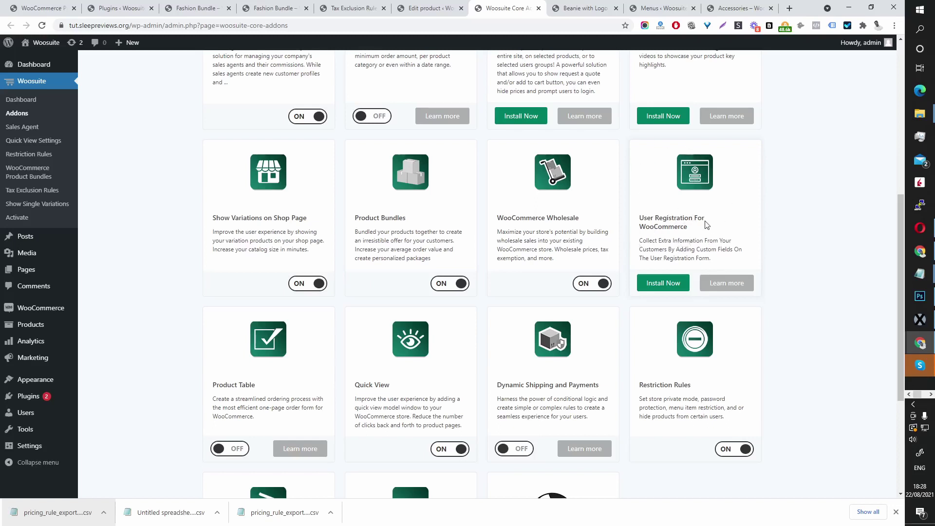
scroll(557, 233, down, 2)
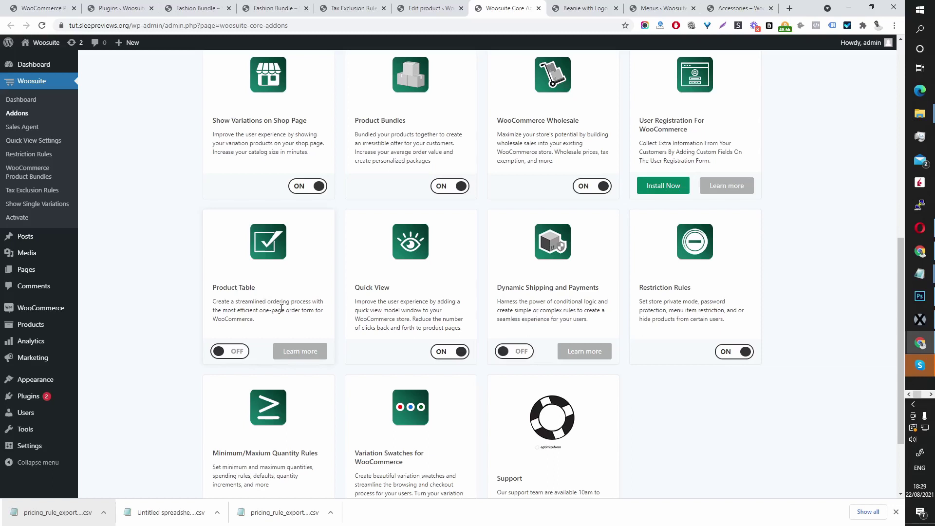
scroll(555, 286, down, 2)
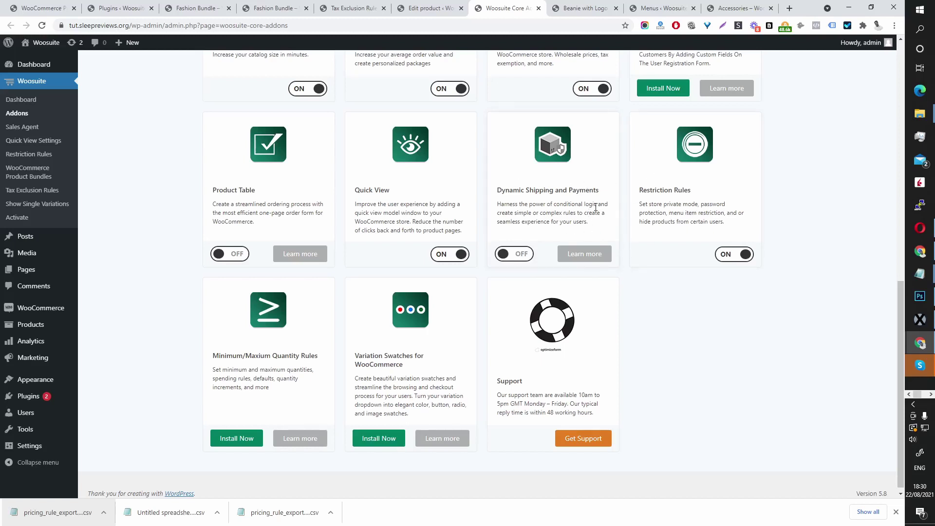
Switch back to the beanie's Edit Product tab listing wholesale prices 10, 8 and 7
scroll(566, 220, down, 1)
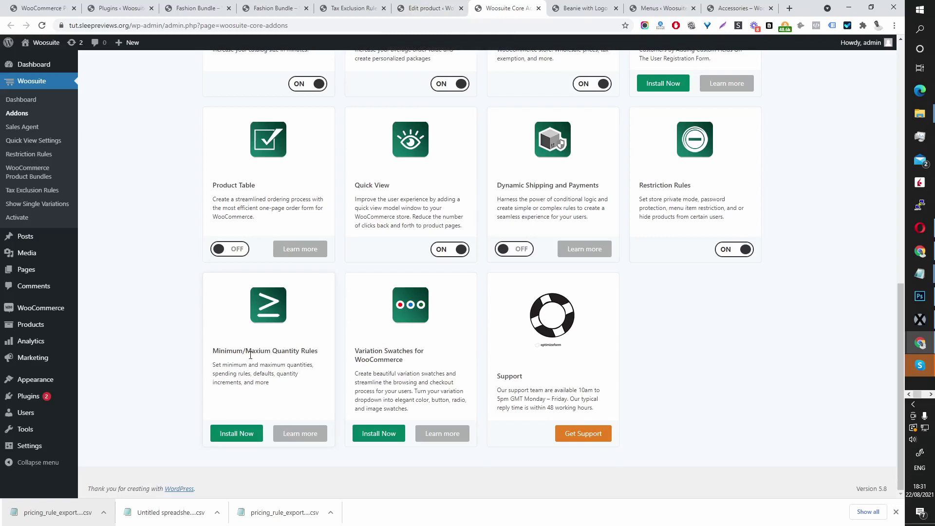
key(ctrl+shift+Tab)
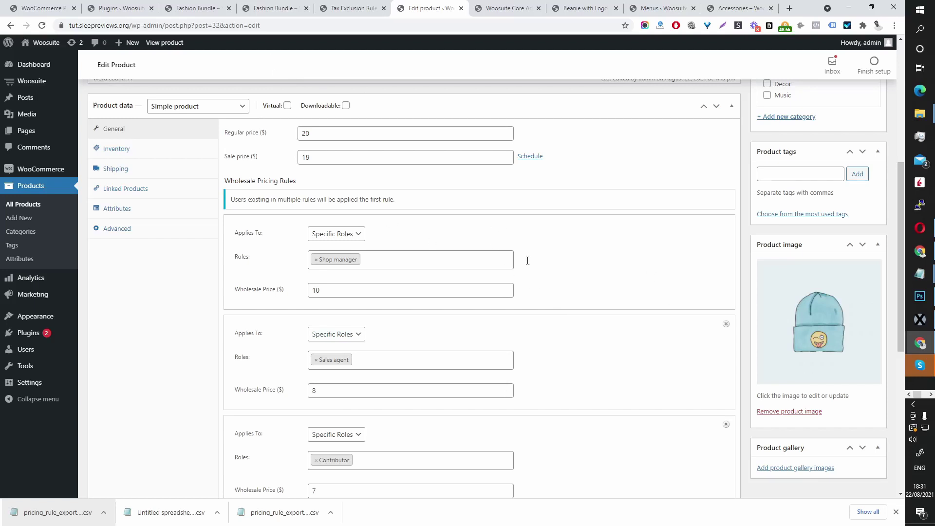
Scroll through the beanie's edit page to review its Accessories category, prices 20/18 and wholesale rules
scroll(544, 267, up, 1)
scroll(545, 267, up, 5)
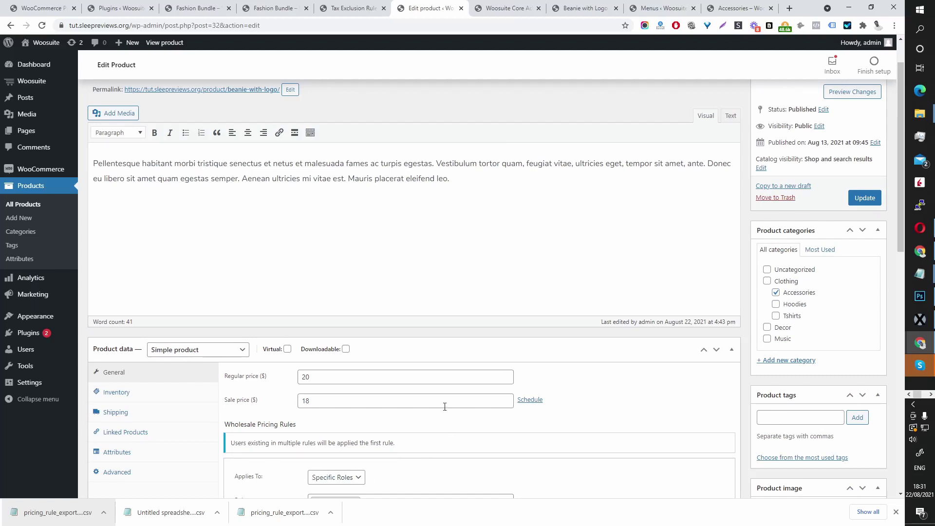
scroll(443, 409, down, 3)
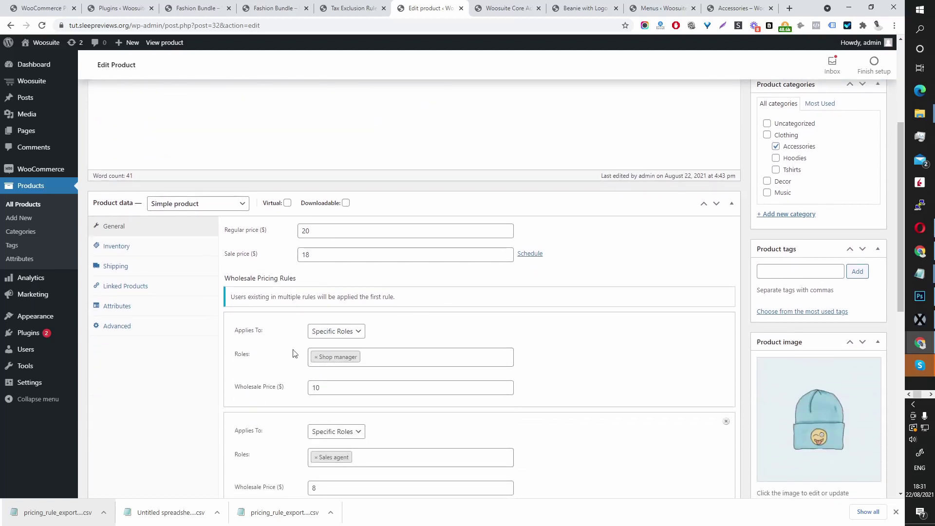